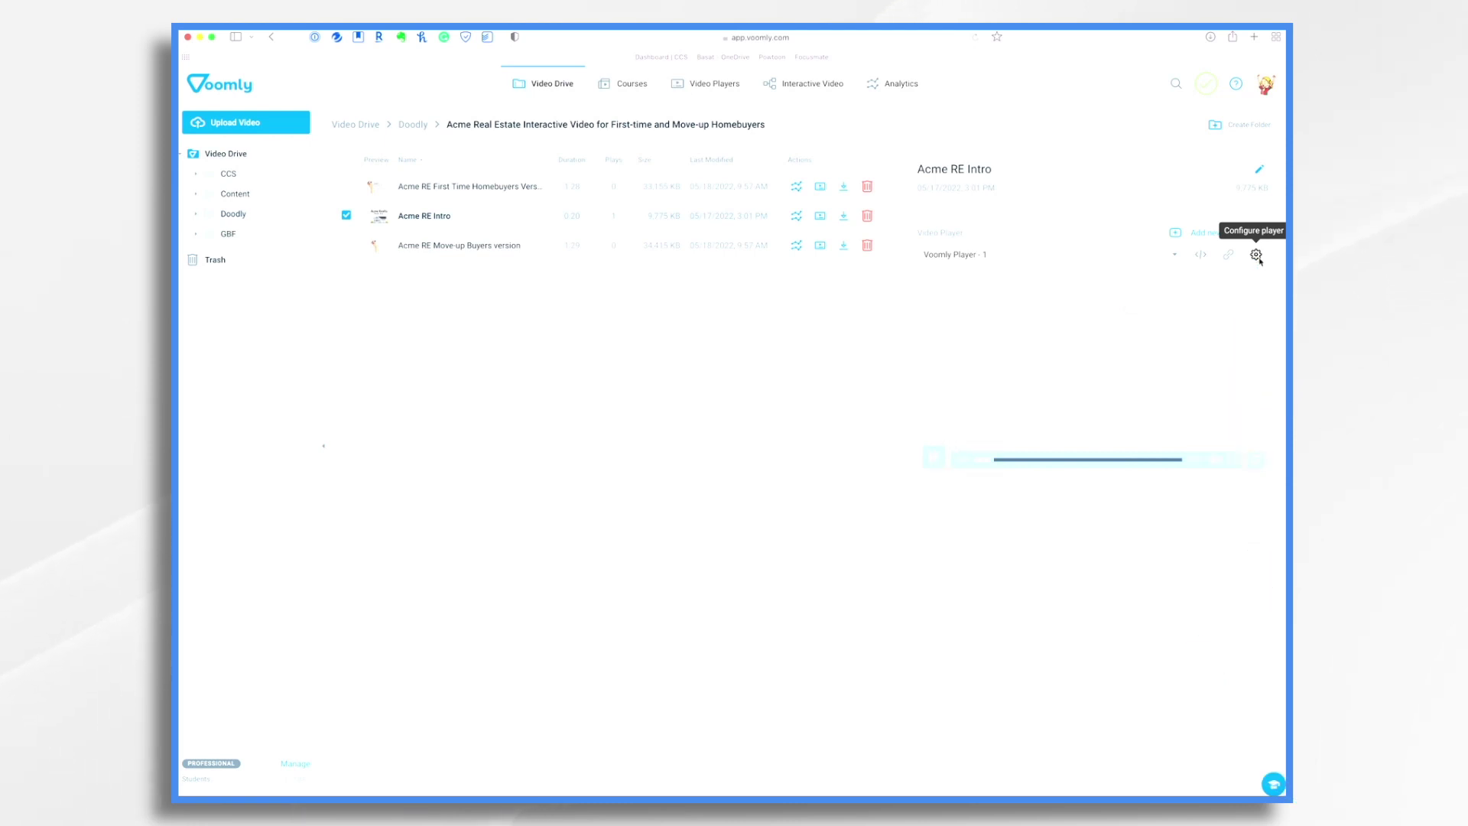
Open the Acme RE Intro player editor and stop playback at 0:14
click(1256, 255)
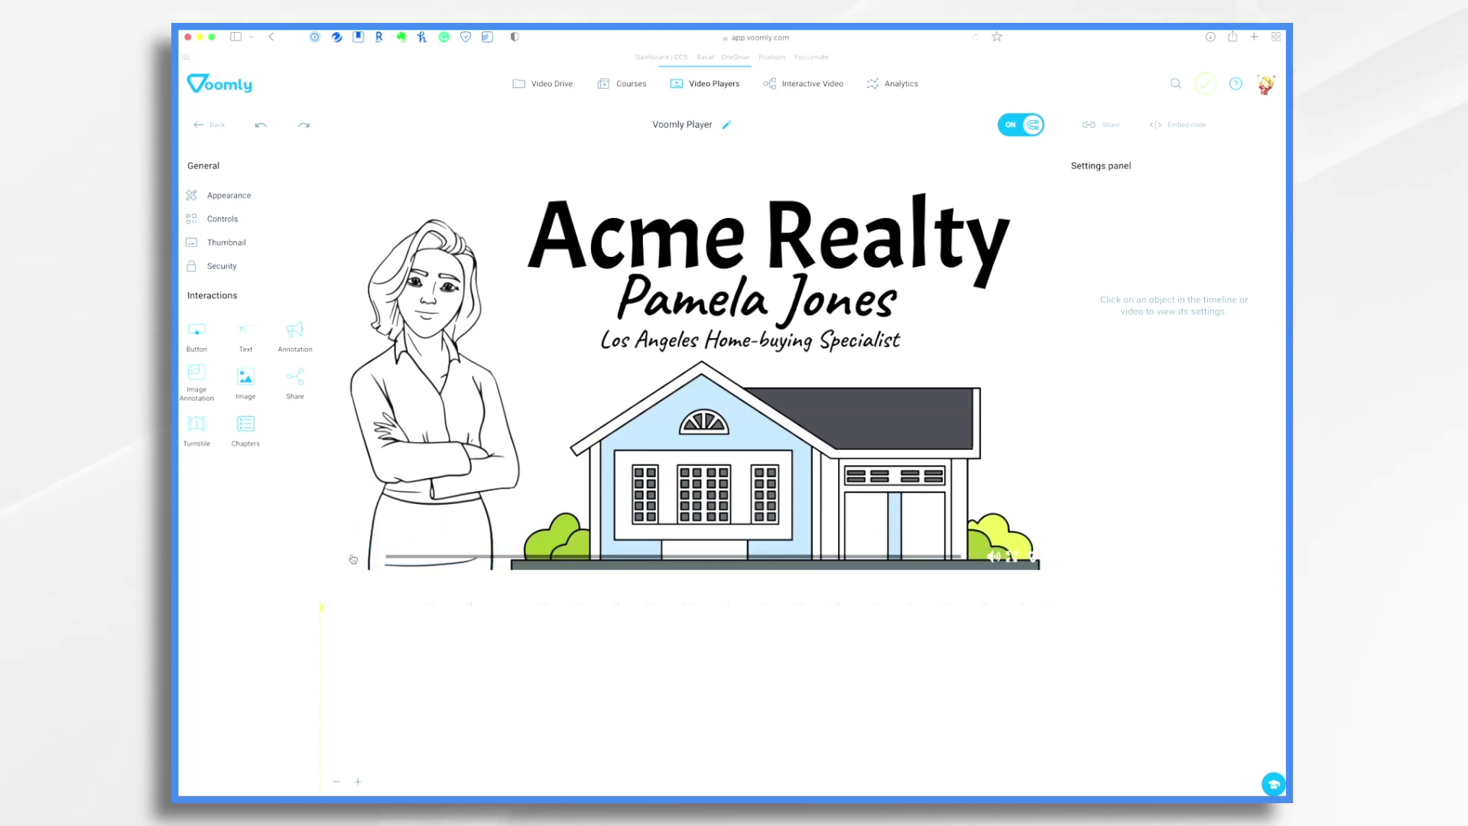
click(352, 559)
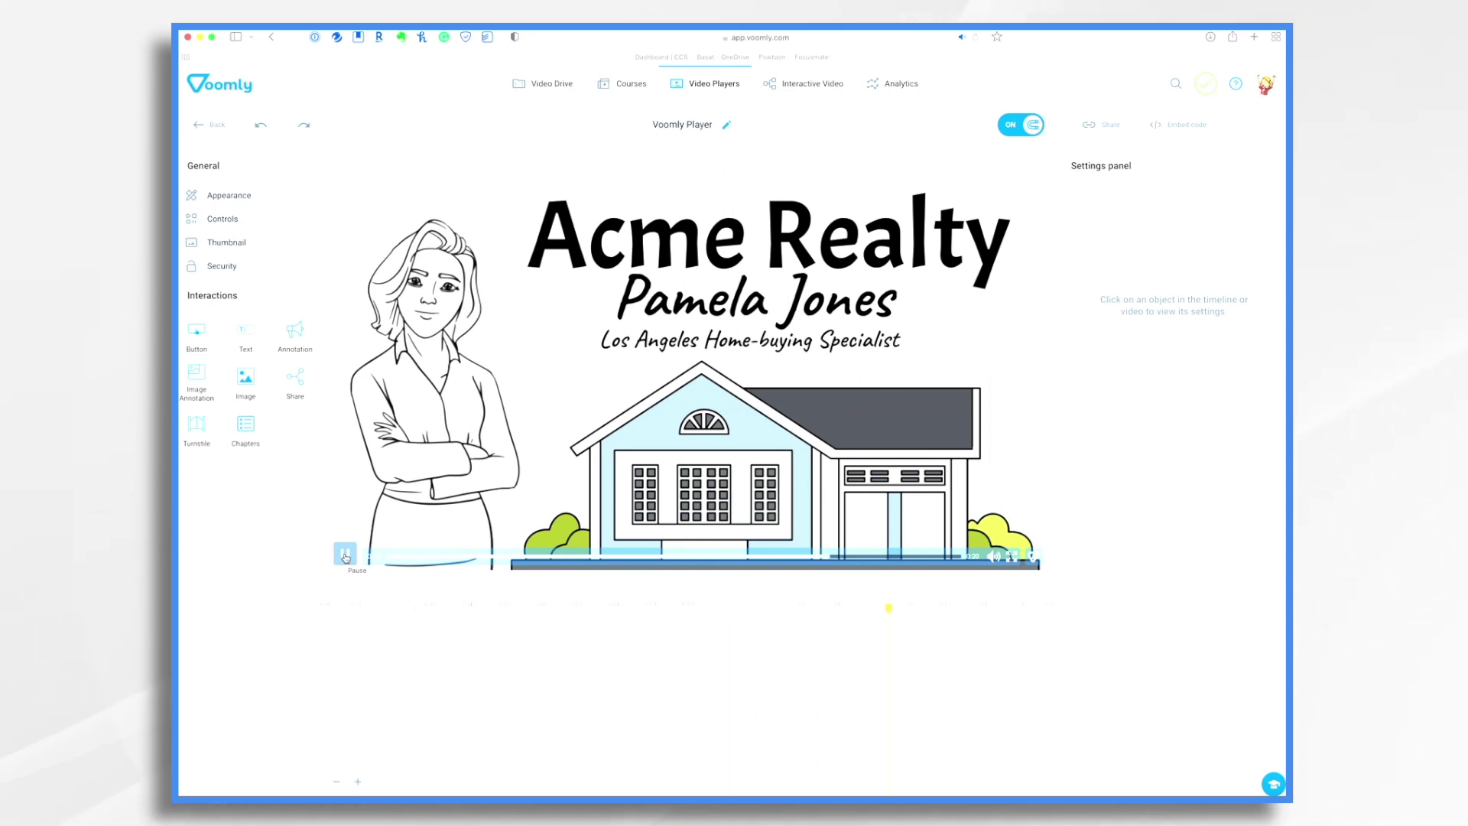
click(345, 556)
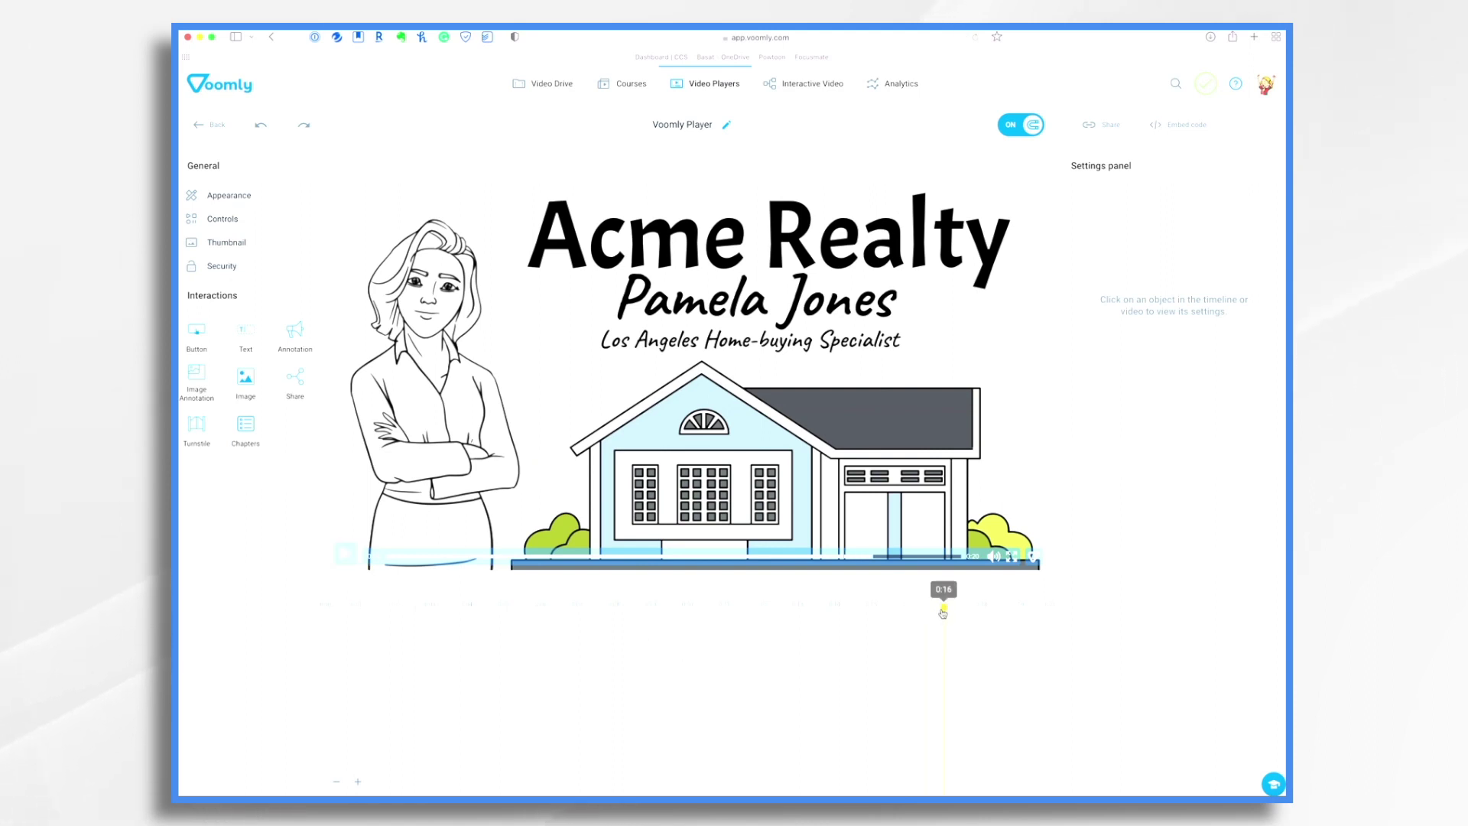
drag(944, 612, 858, 610)
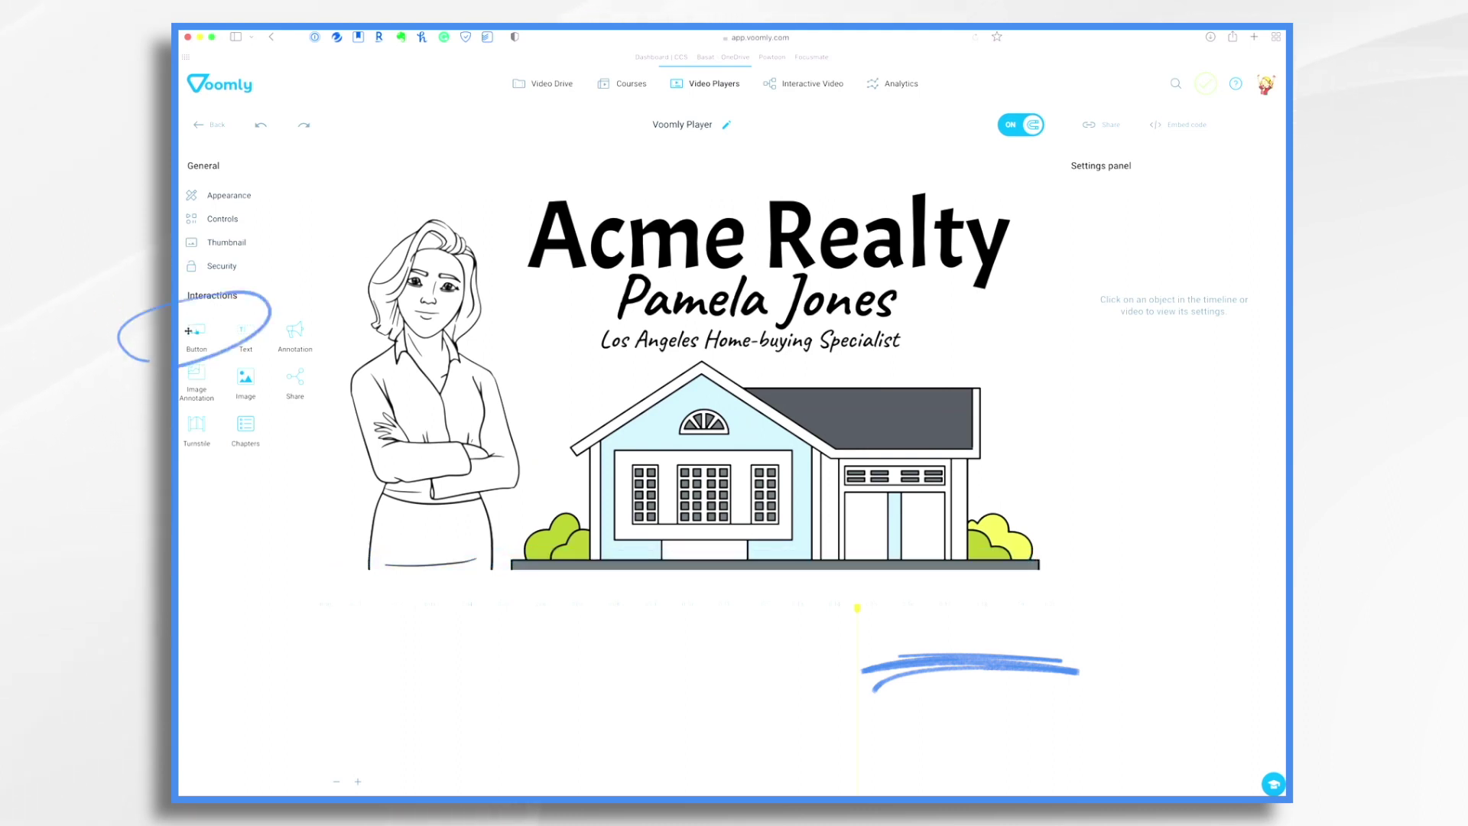
Place a button on the video labelled 'First-time Homebuyer'
drag(197, 331, 701, 483)
click(775, 507)
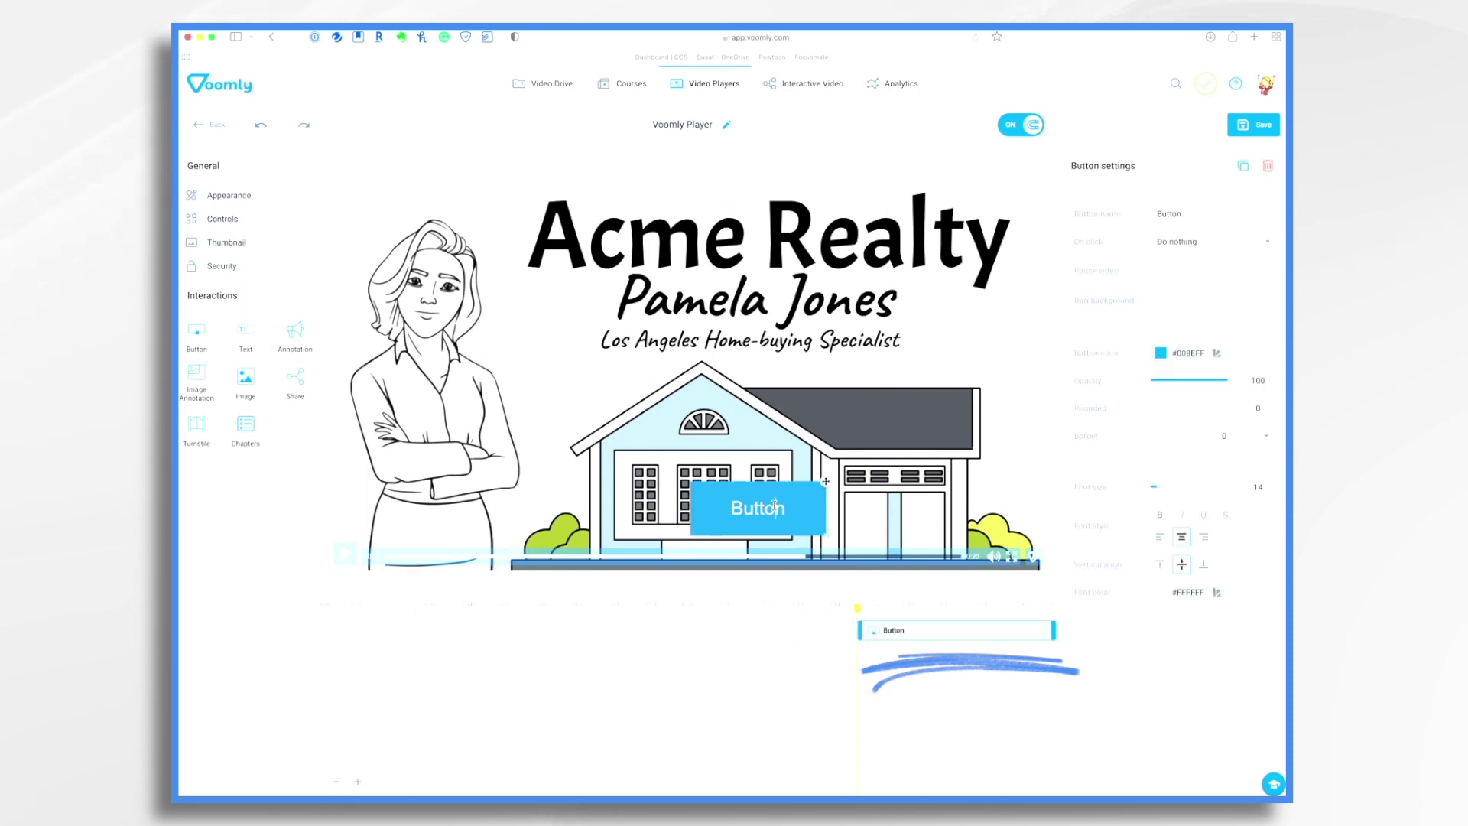
key(BackSpace)
key(BackSpace)
key(BackSpace)
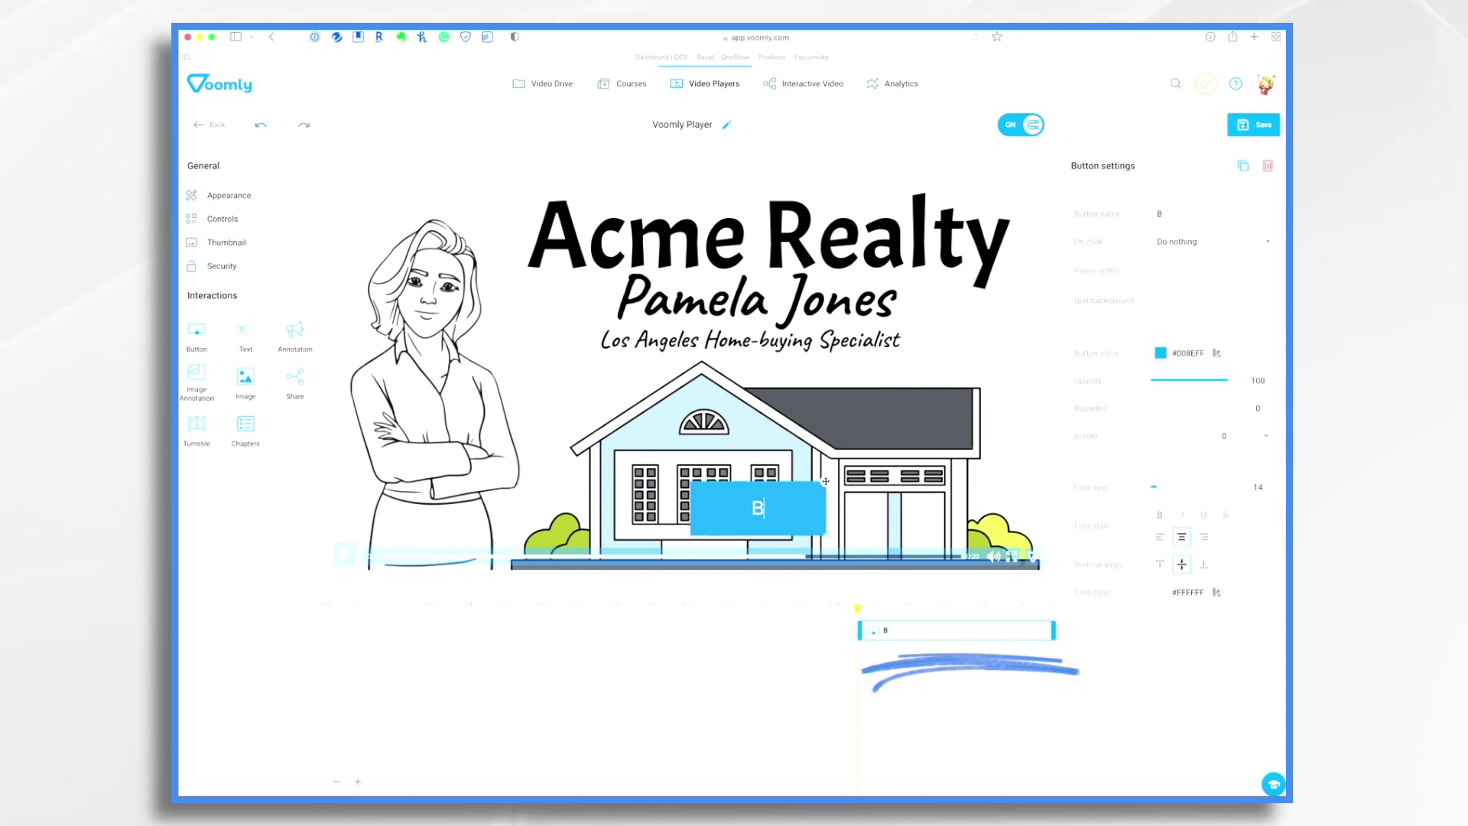
text(First-time Homebuyer)
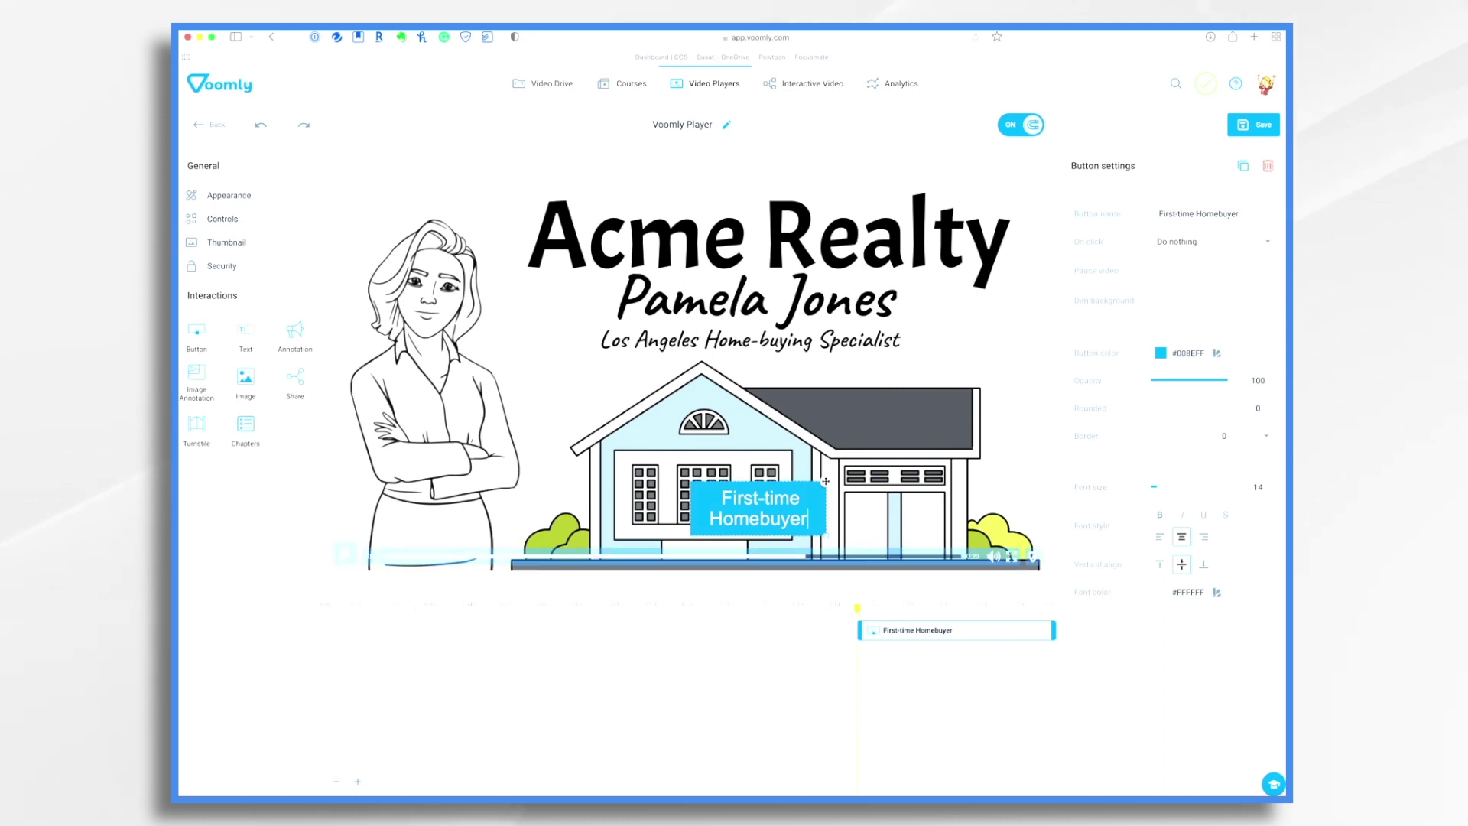
Add a 'Move-up Buyer' button and move both buttons up beside the garage
drag(297, 346, 965, 510)
double_click(948, 540)
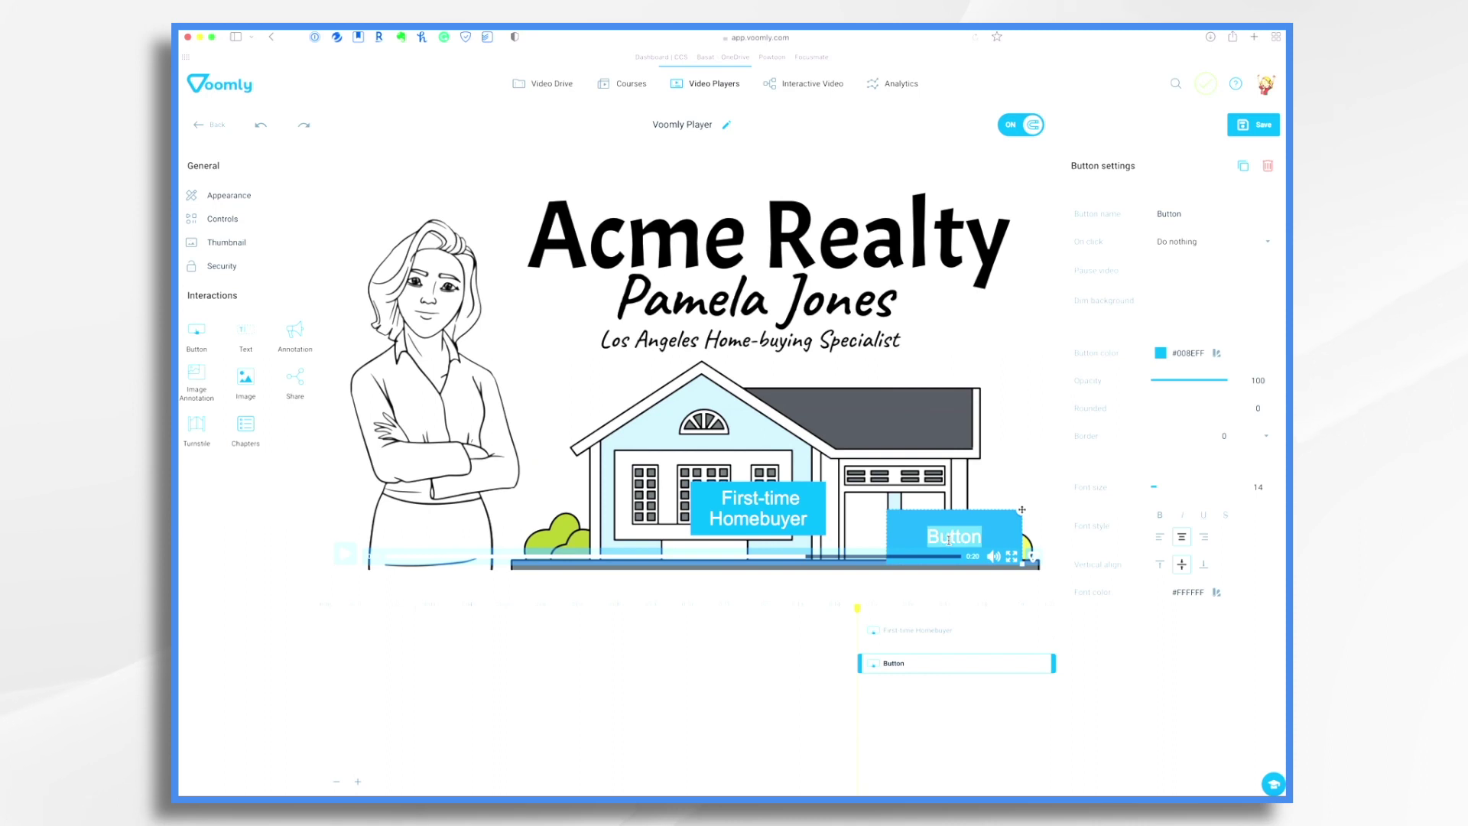
text(Move-up Buyer)
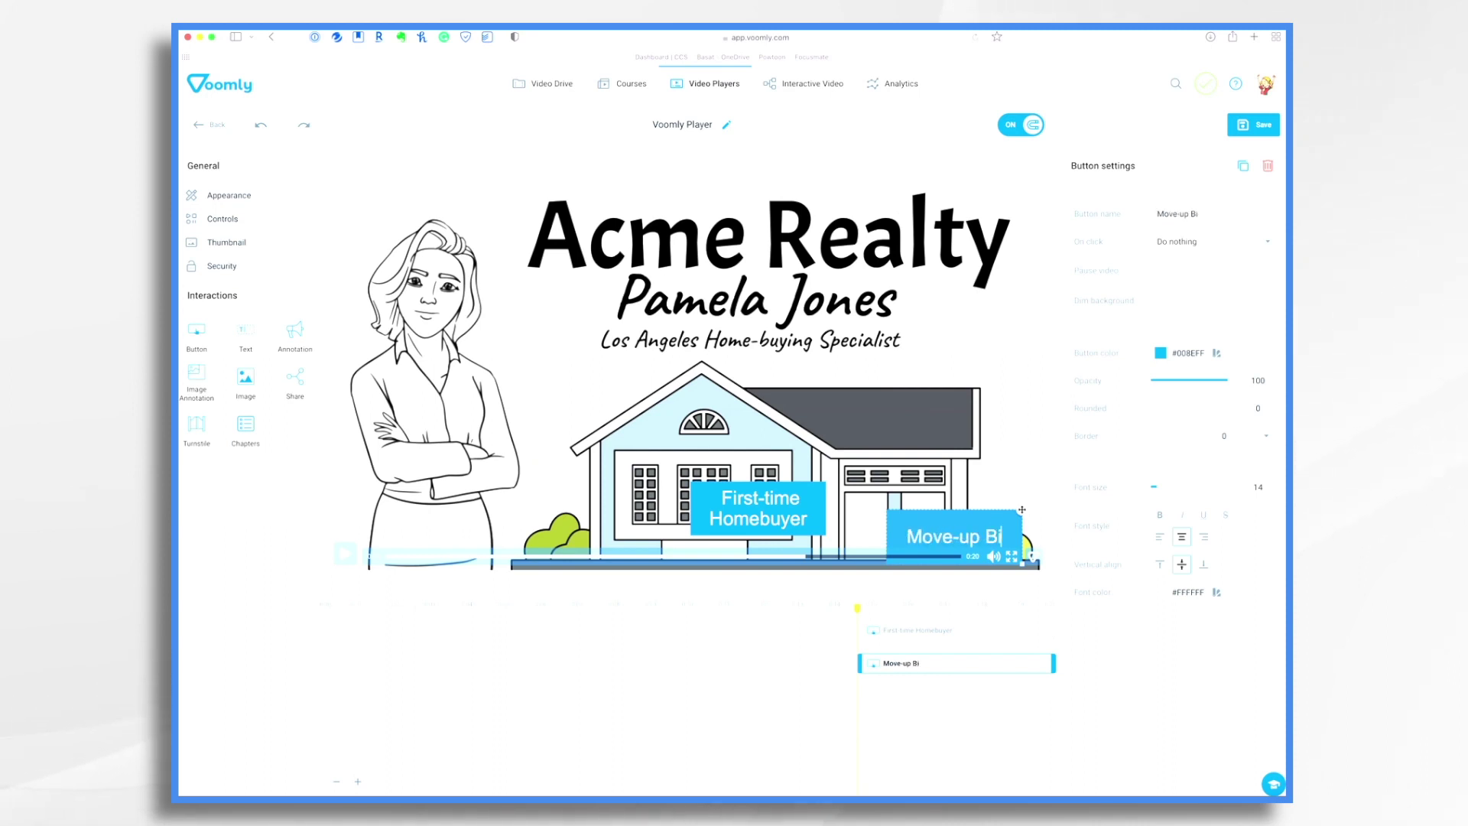
drag(1021, 510, 989, 424)
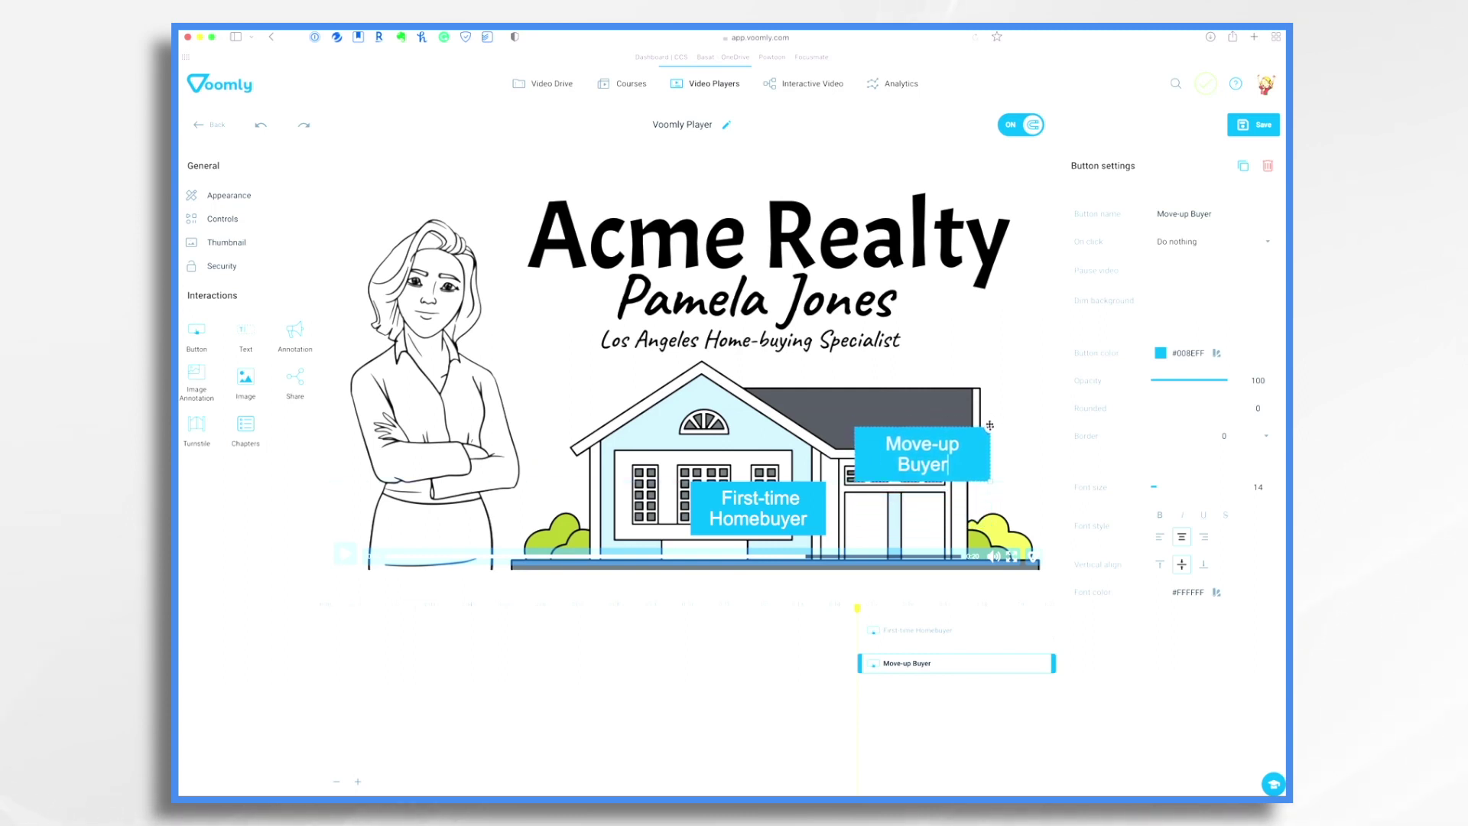
click(825, 484)
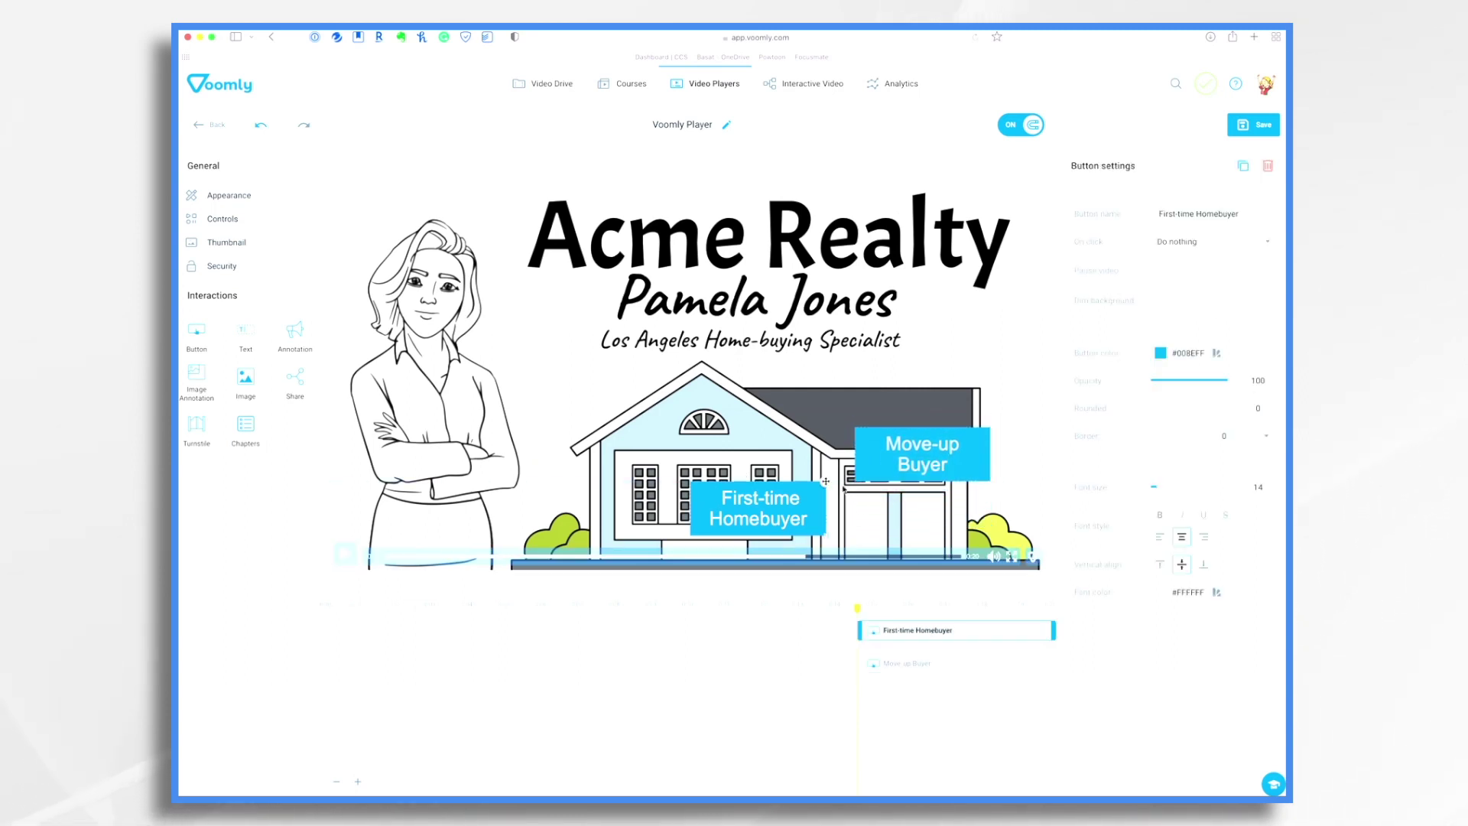
drag(826, 481, 781, 427)
Color the First-time Homebuyer and Move-up Buyer buttons purple (#6732AB)
double_click(734, 454)
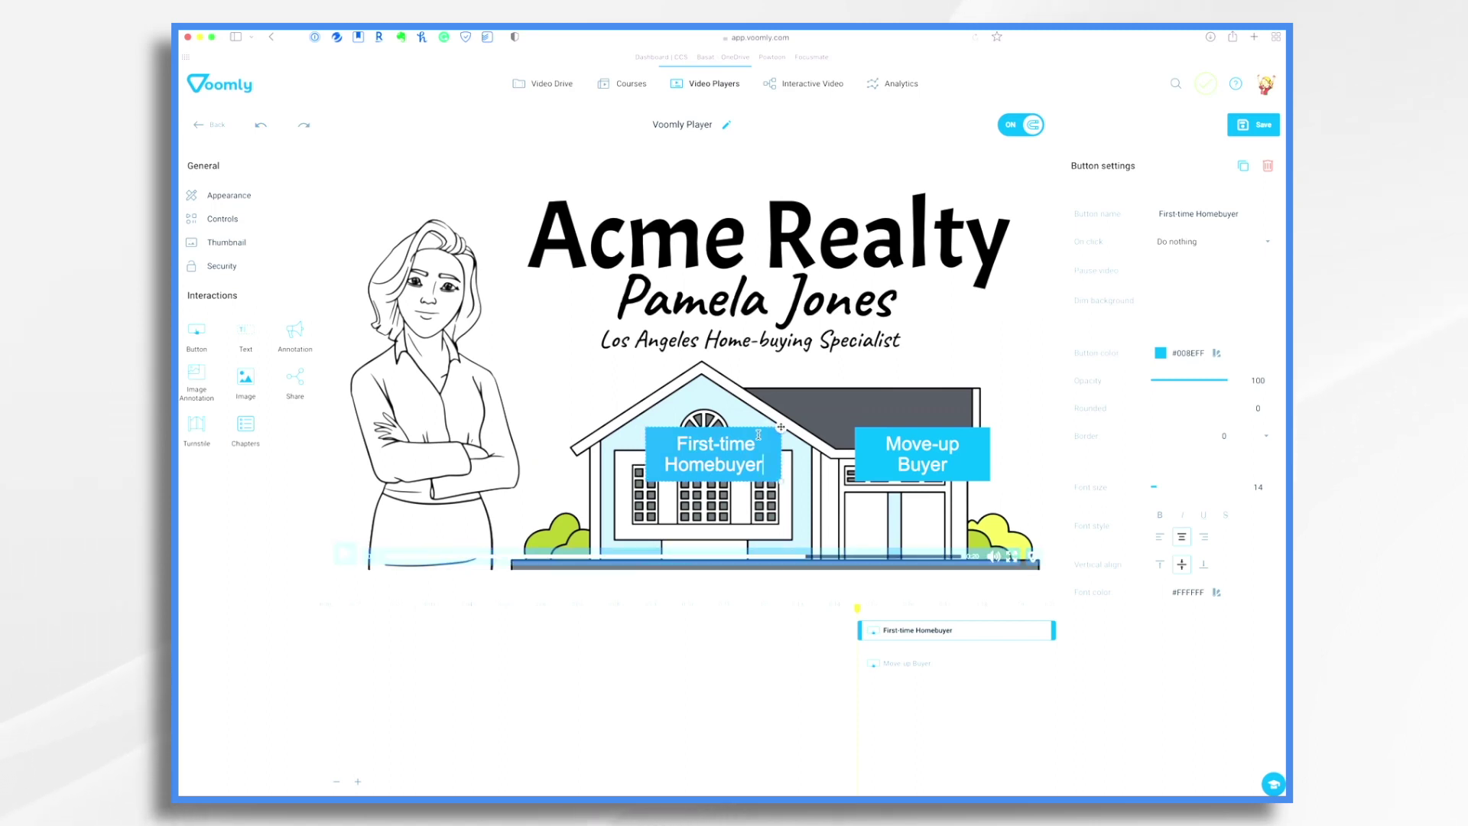
click(1161, 353)
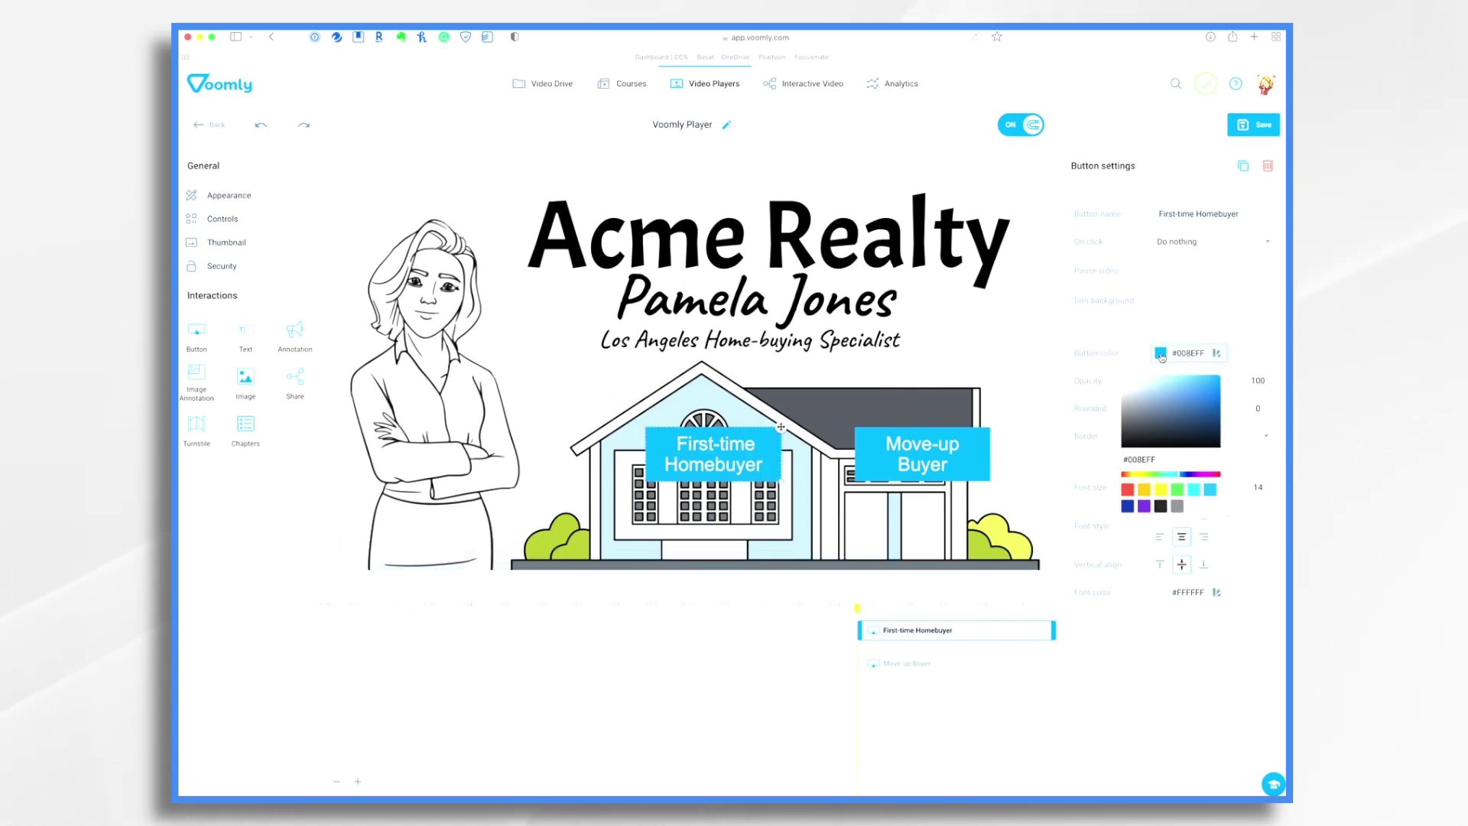
click(1145, 507)
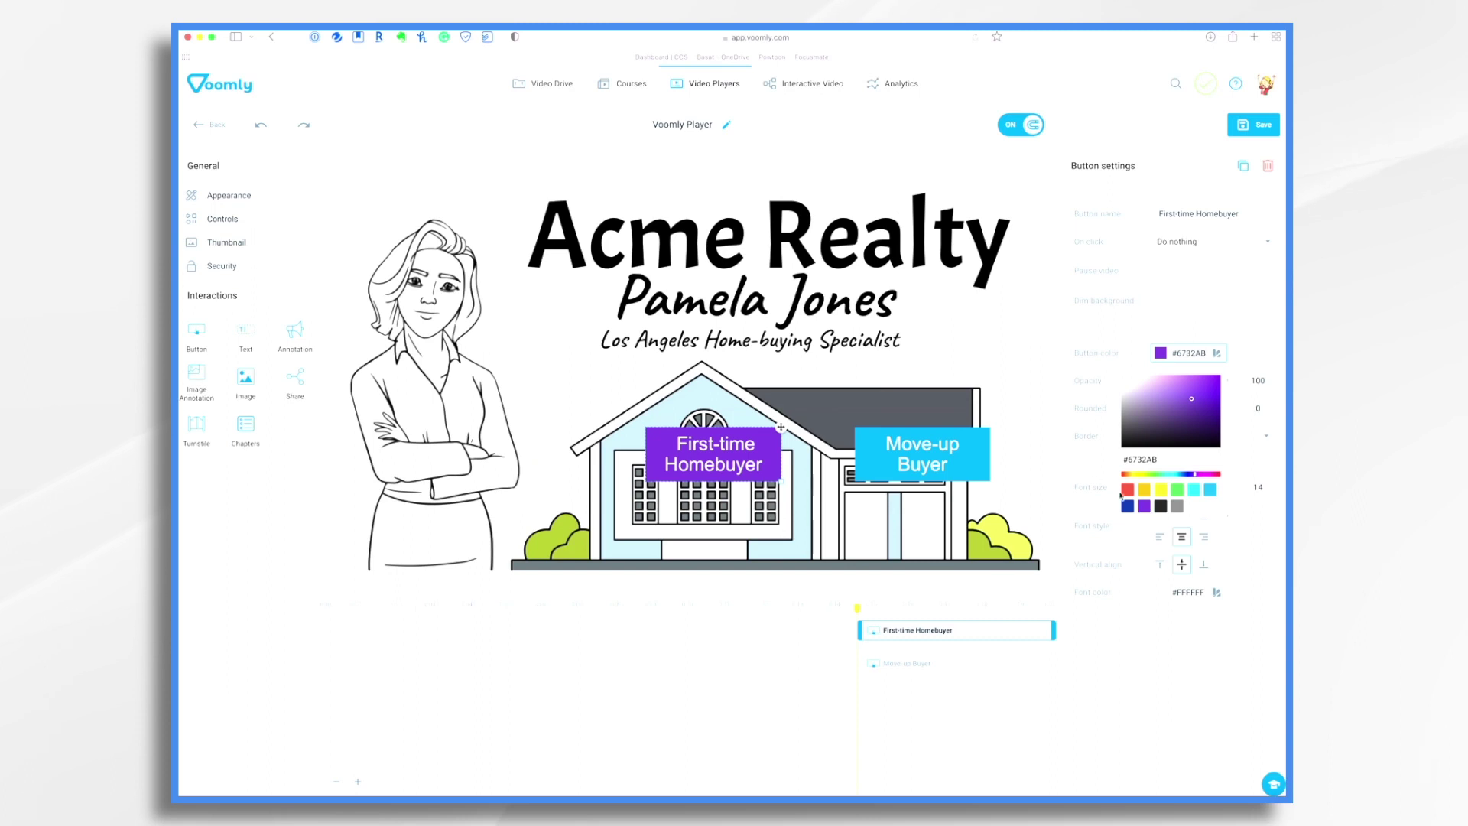
click(948, 663)
click(1160, 353)
click(1144, 507)
click(713, 454)
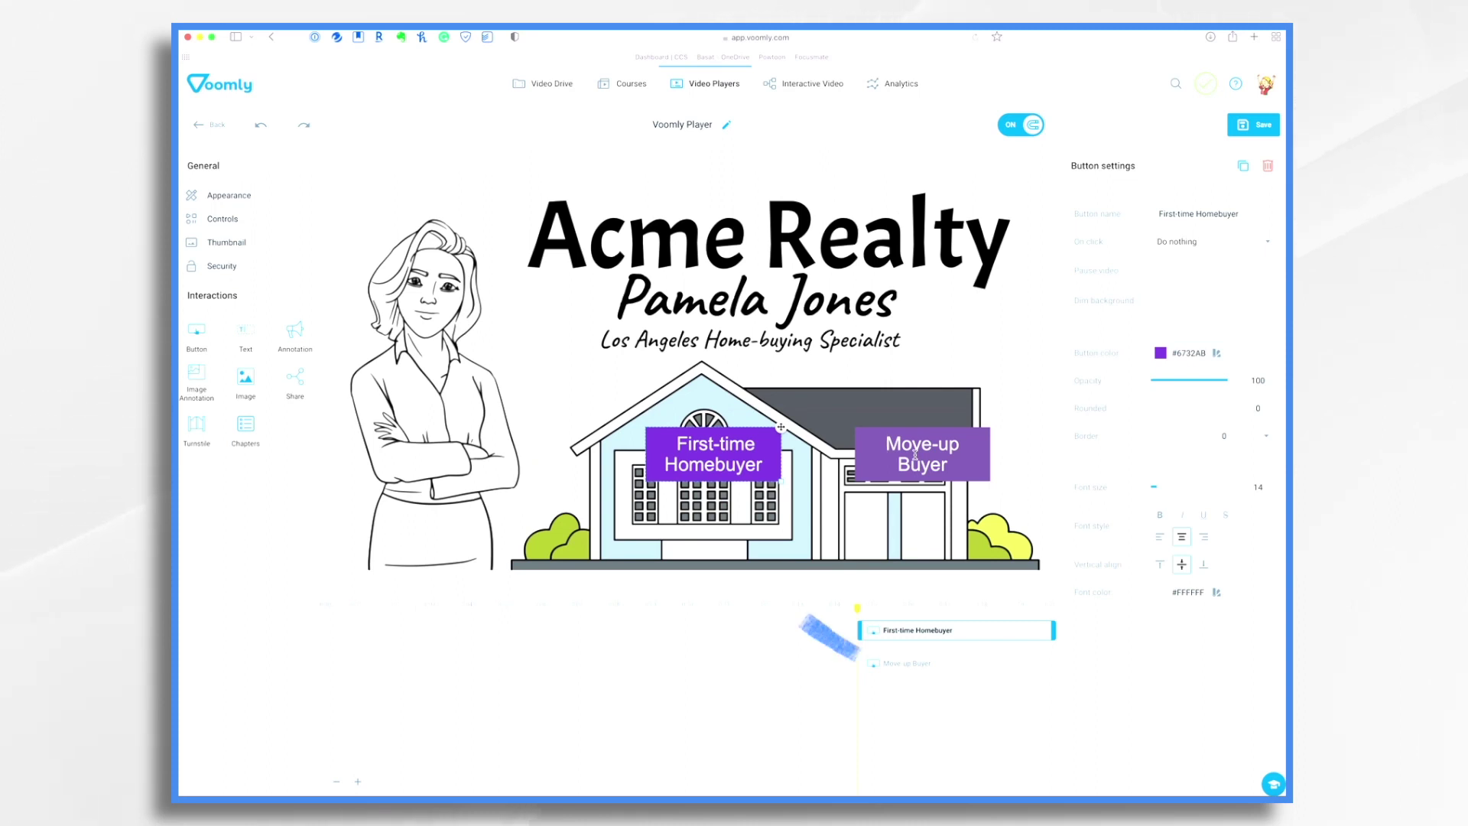
Save the player, then create funnel 'Acme Real Estate Funnel' described 'For first time and move up buyers'
click(825, 86)
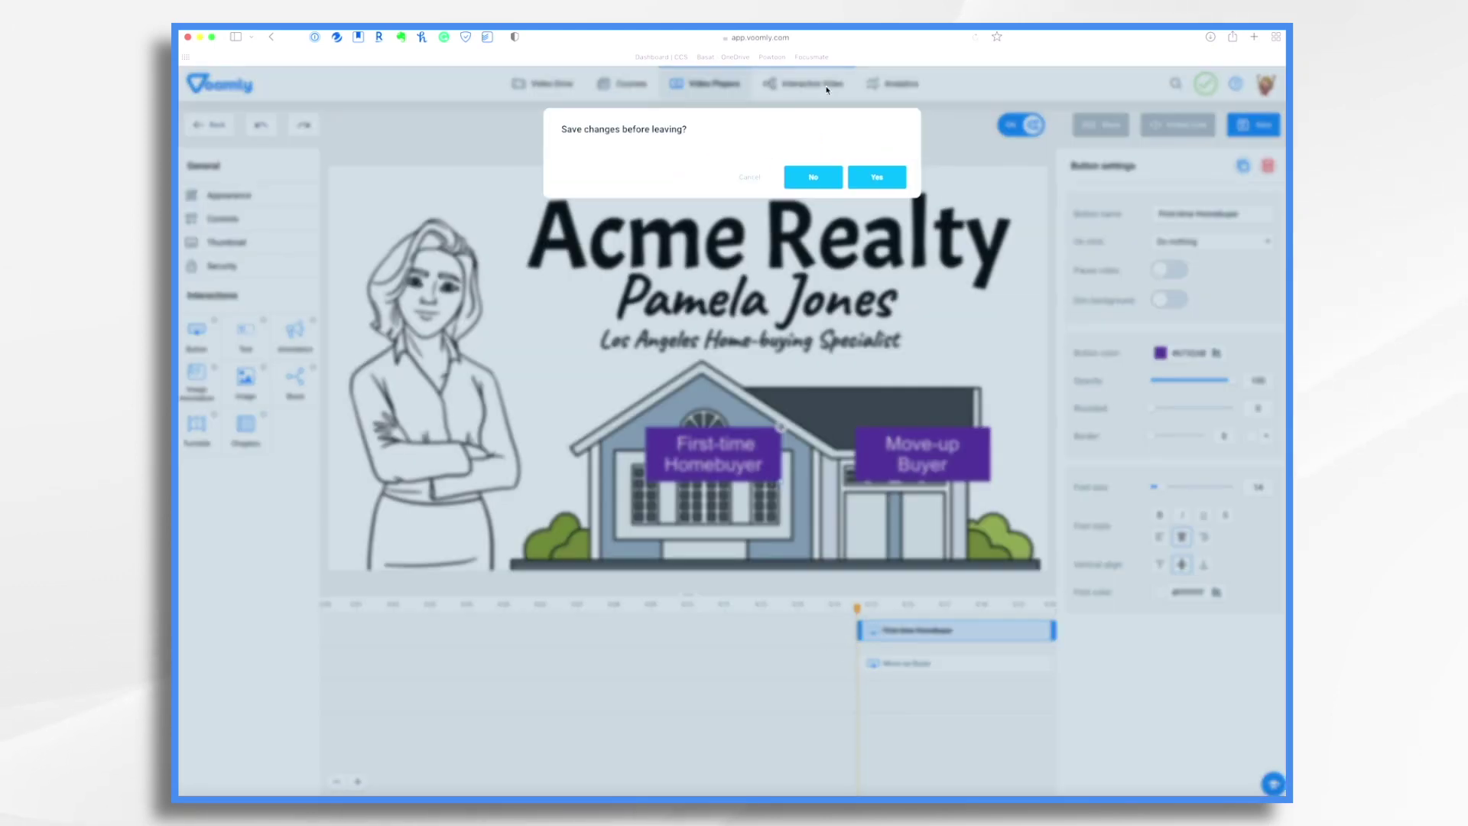
click(879, 177)
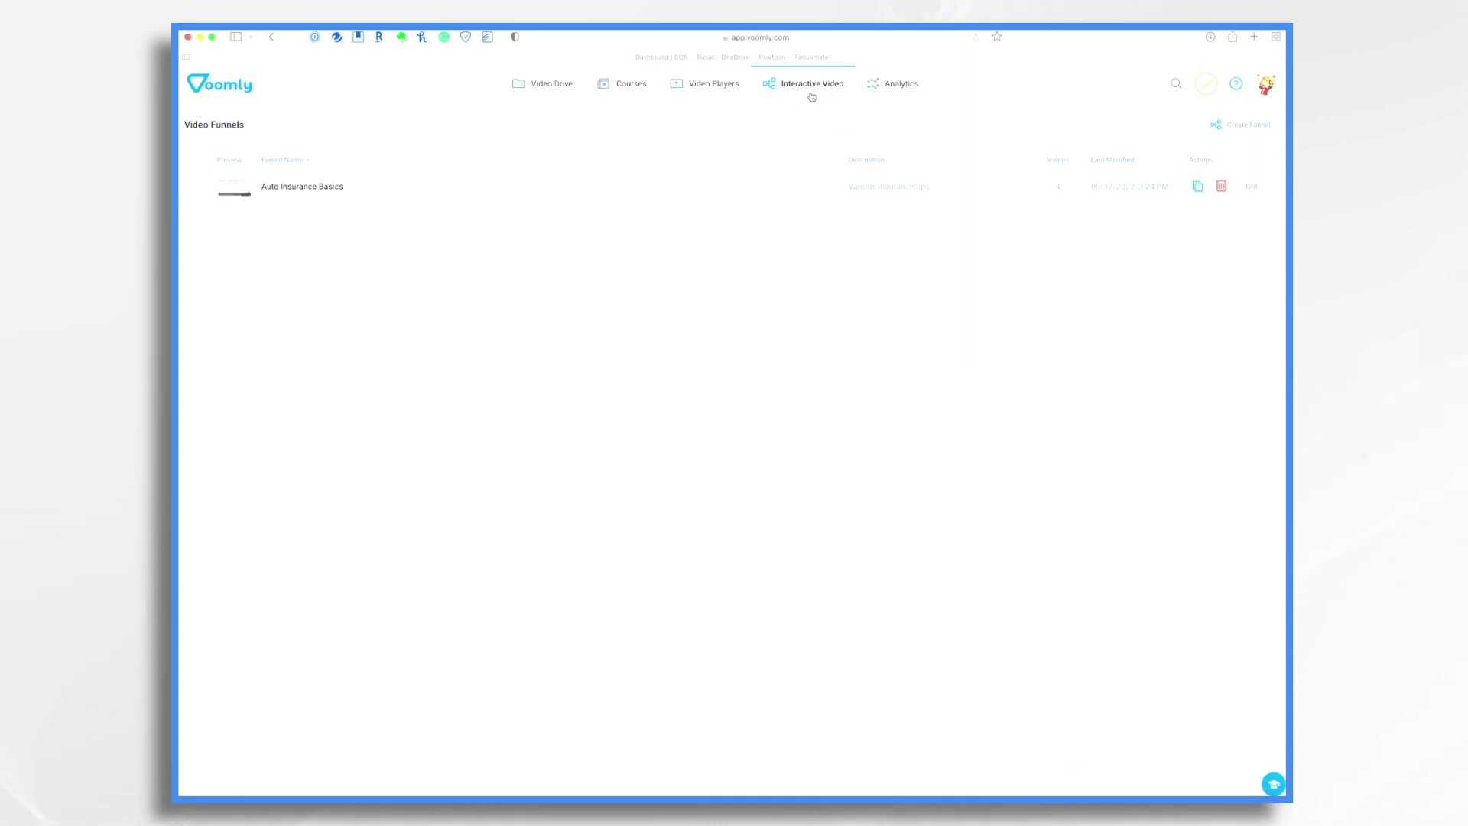
click(1254, 127)
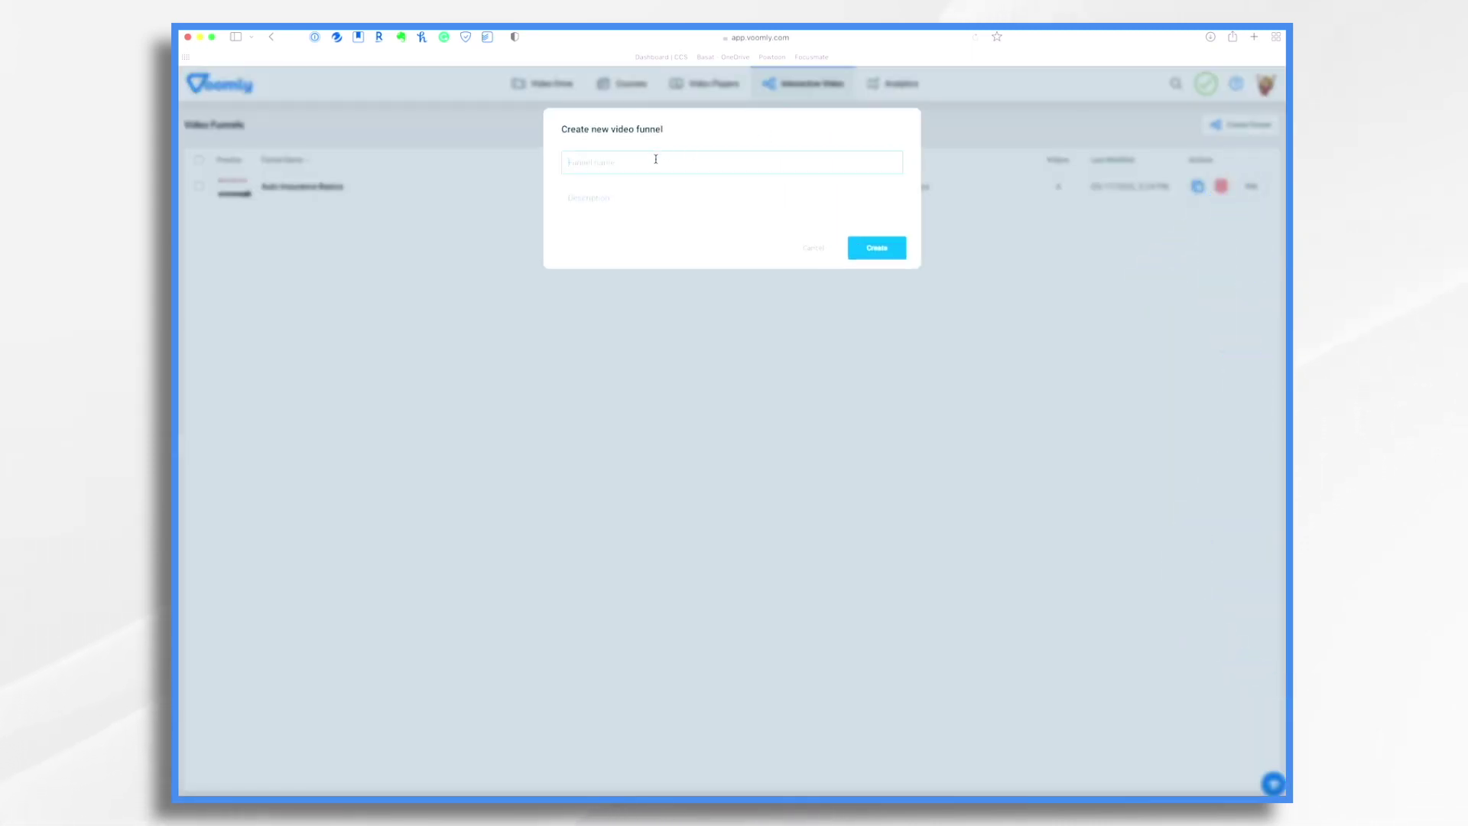
text(Acme Real Estate Funnel)
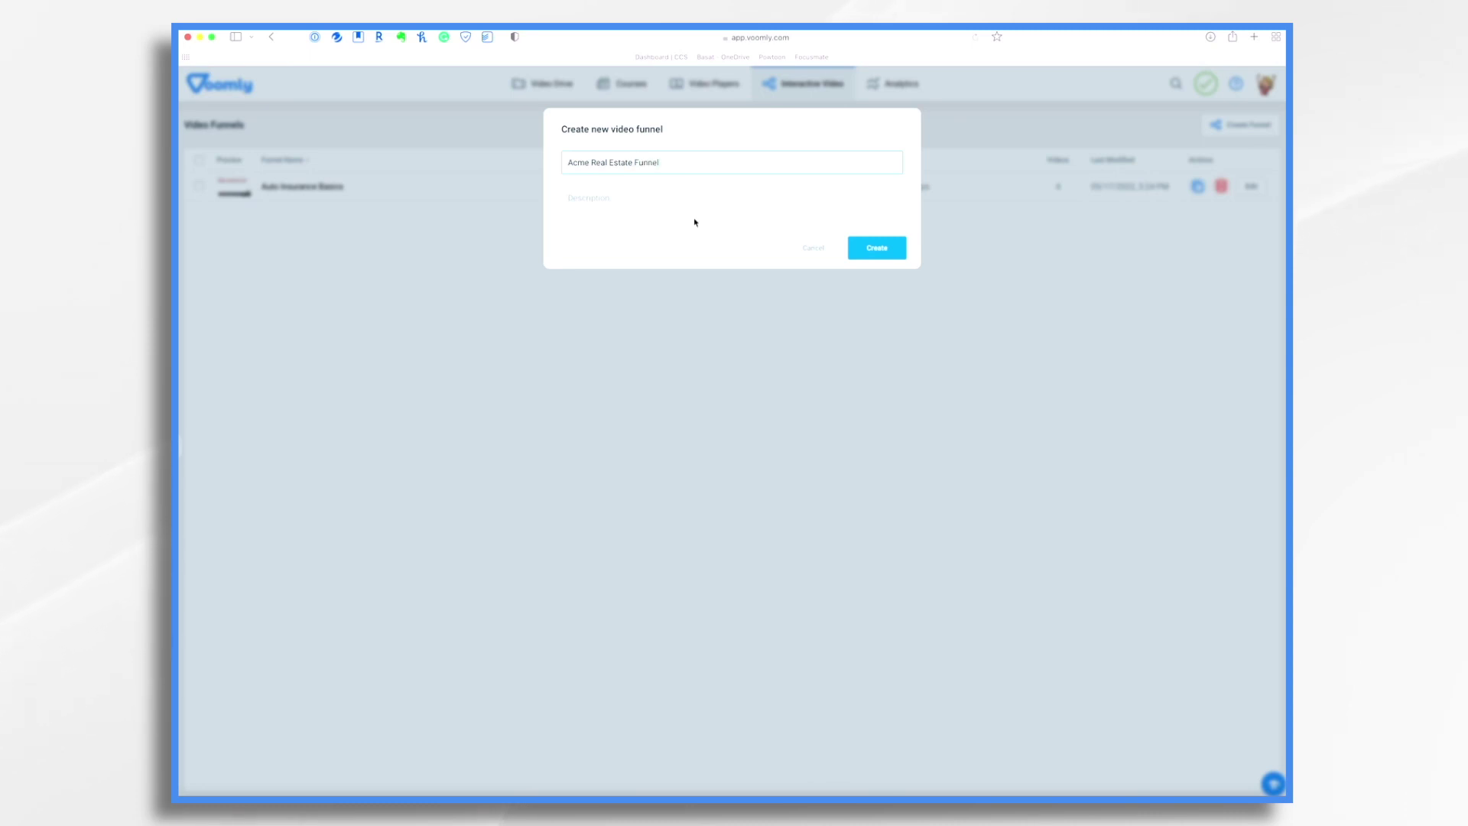
key(Tab)
text(For first time and move)
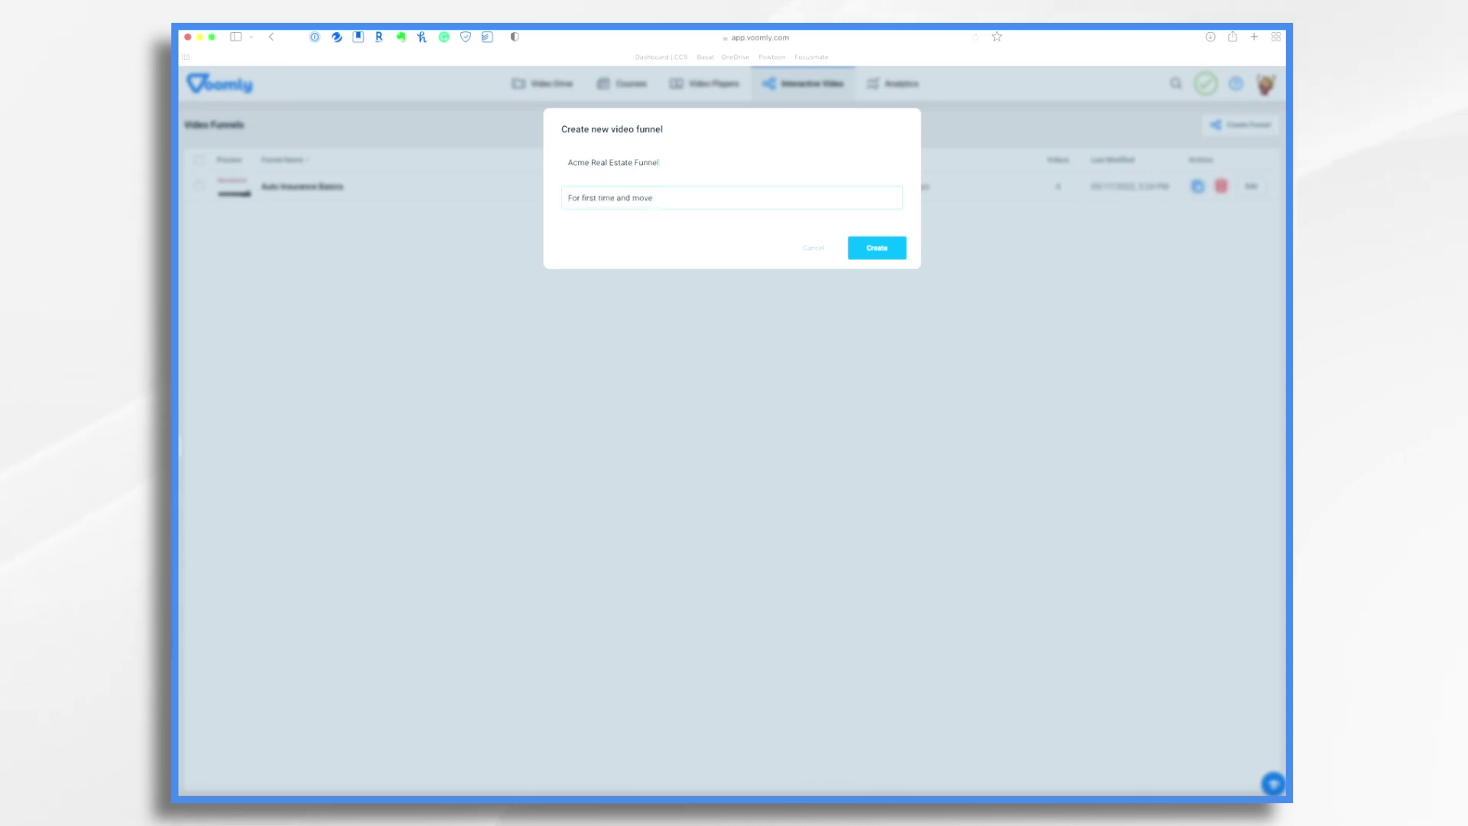
text( up buyers)
click(876, 248)
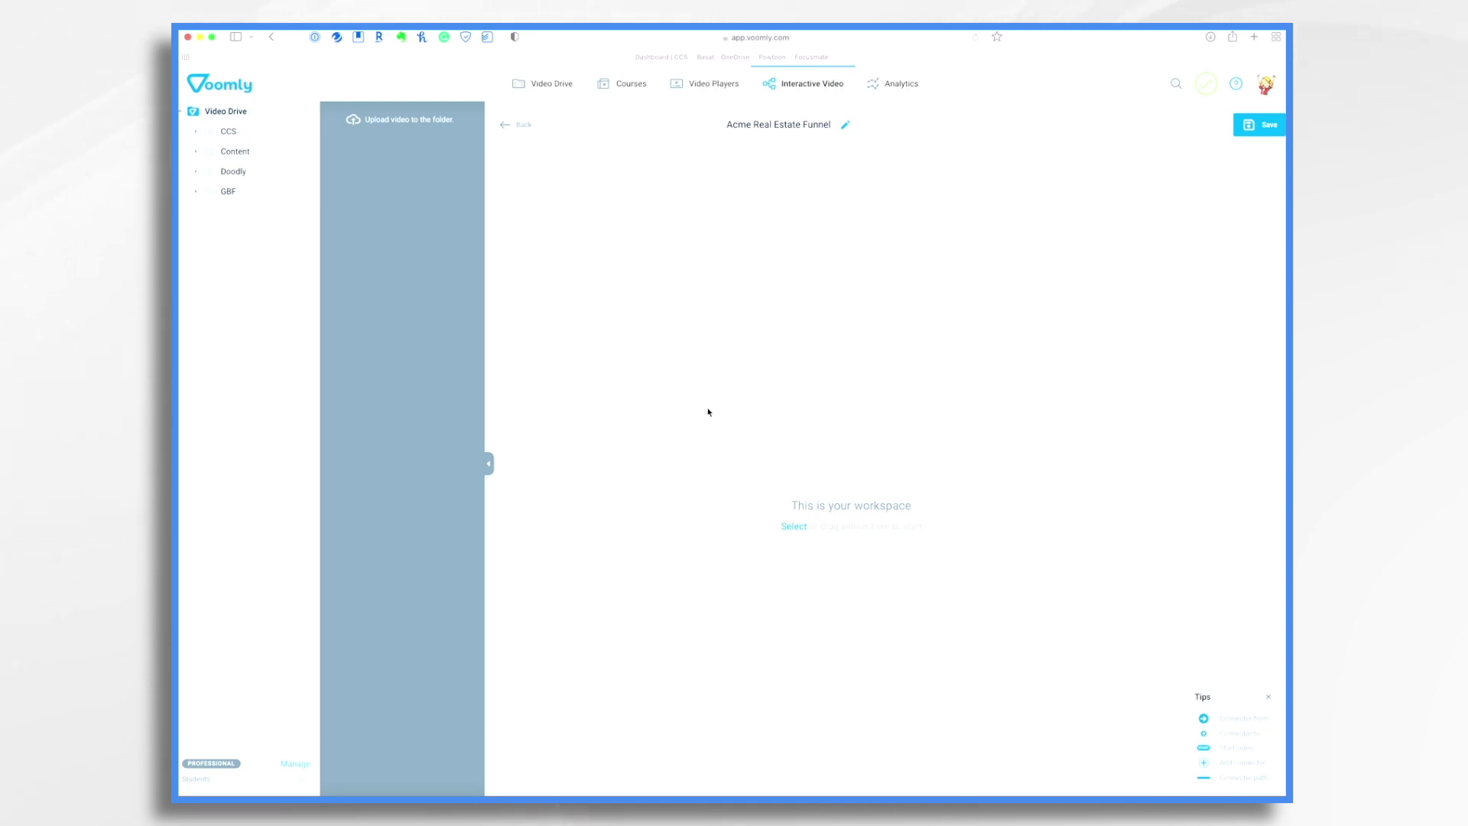
Add Acme RE Intro, First Time Homebuyers and Move-up Buyers videos from the Acme Real Estate folder
click(233, 172)
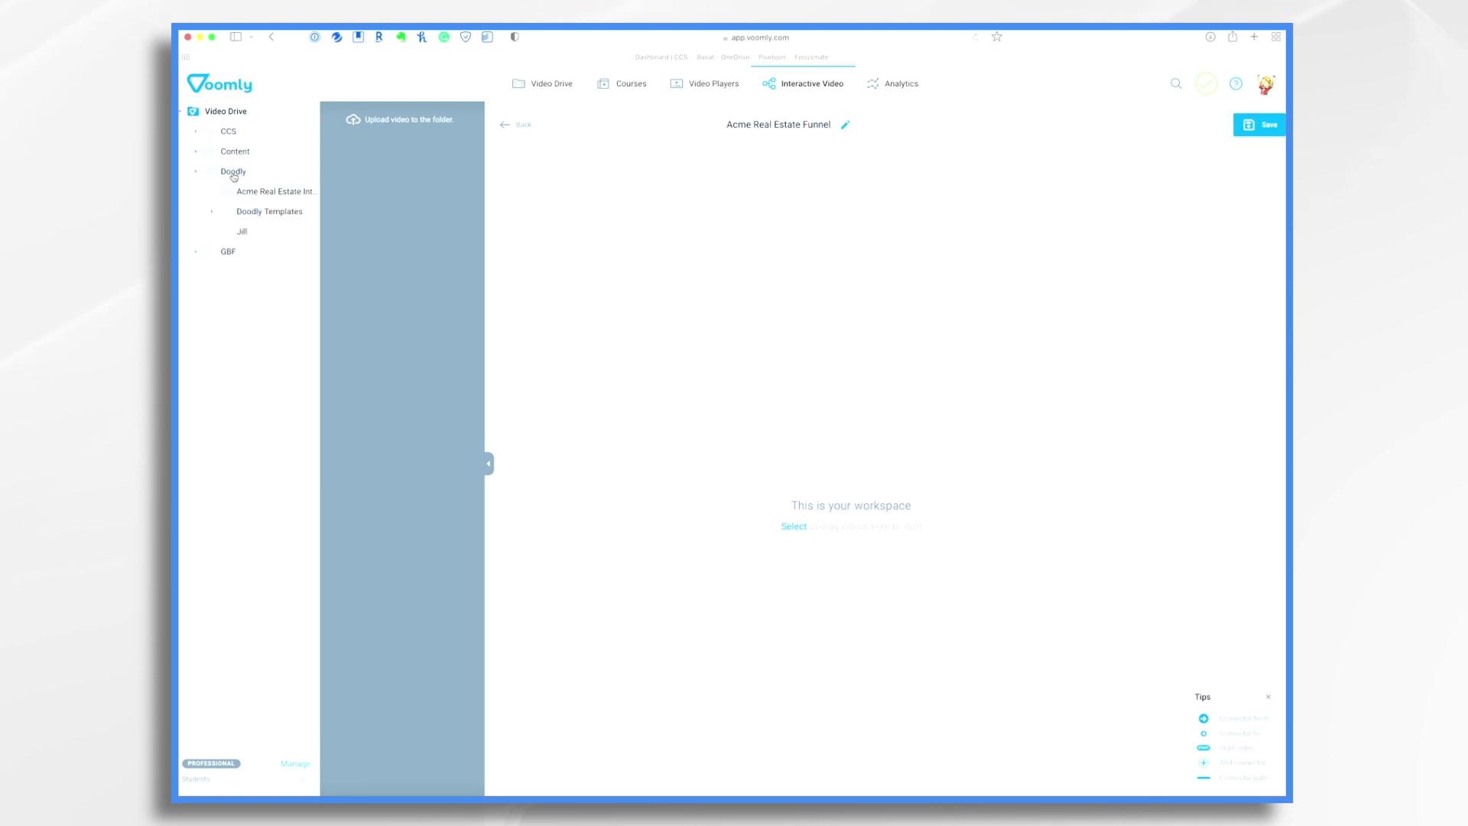
click(268, 193)
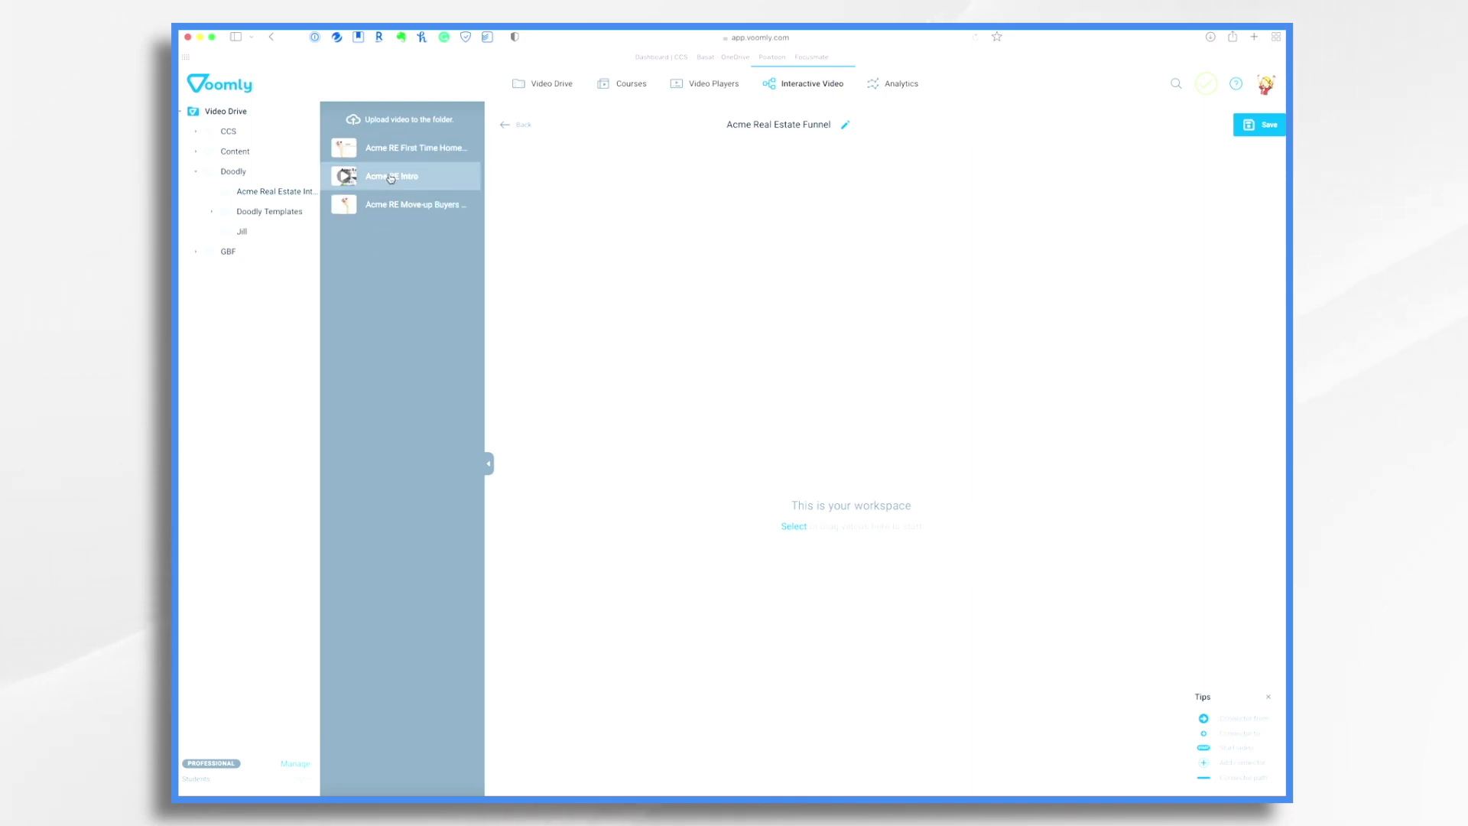
drag(391, 178, 662, 227)
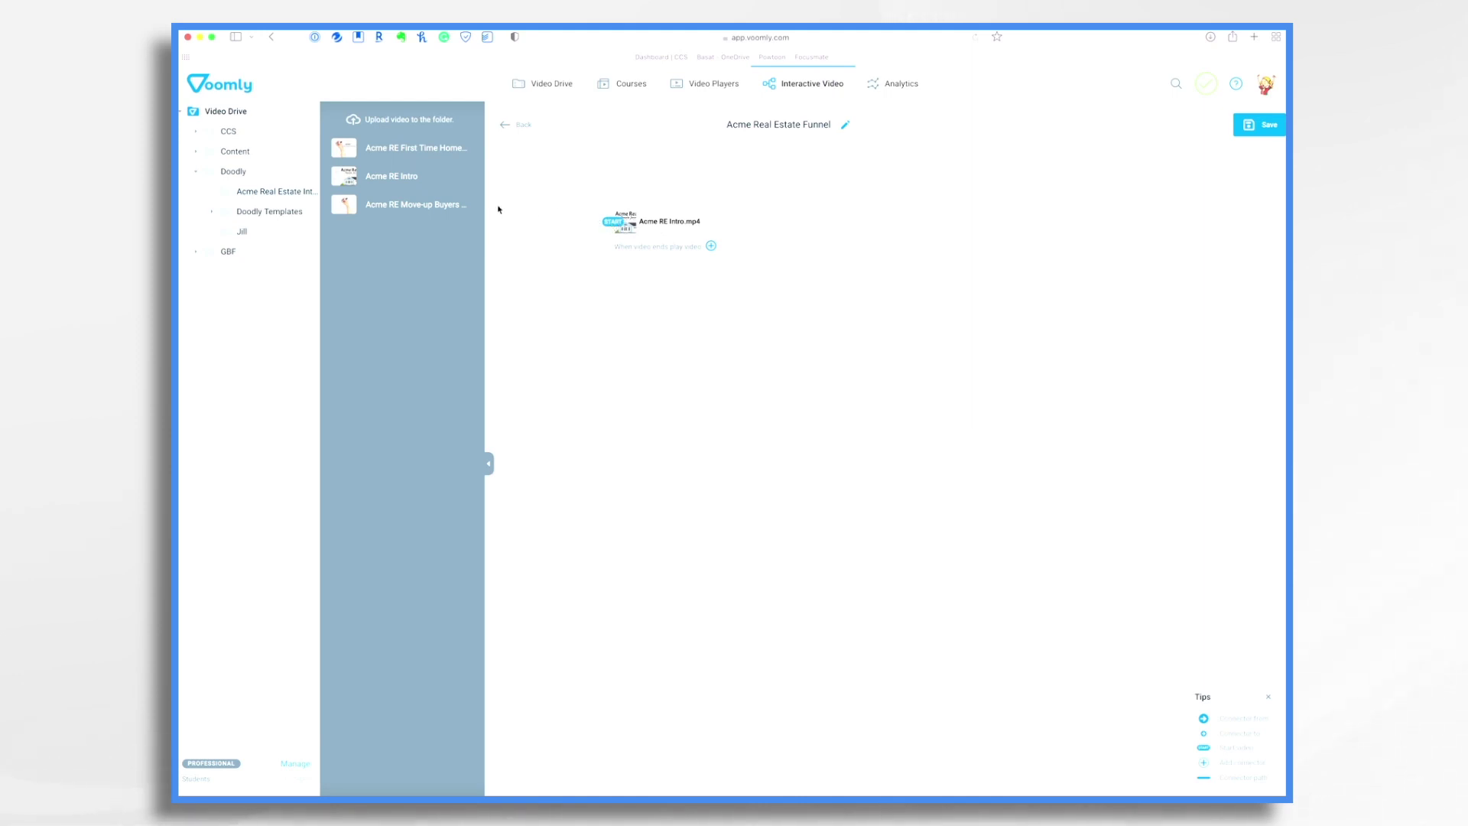
drag(428, 148, 716, 299)
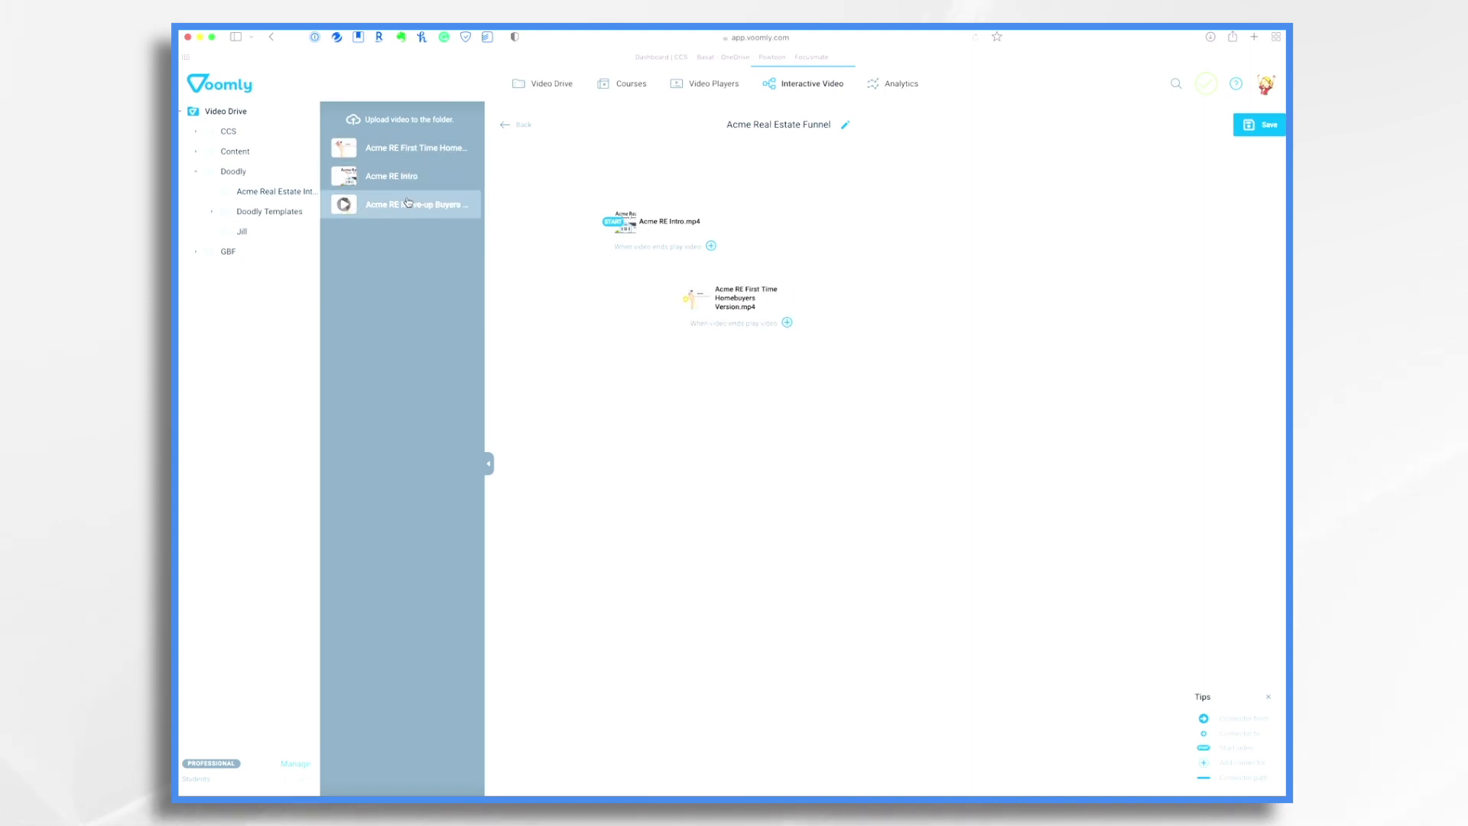
drag(407, 201, 885, 304)
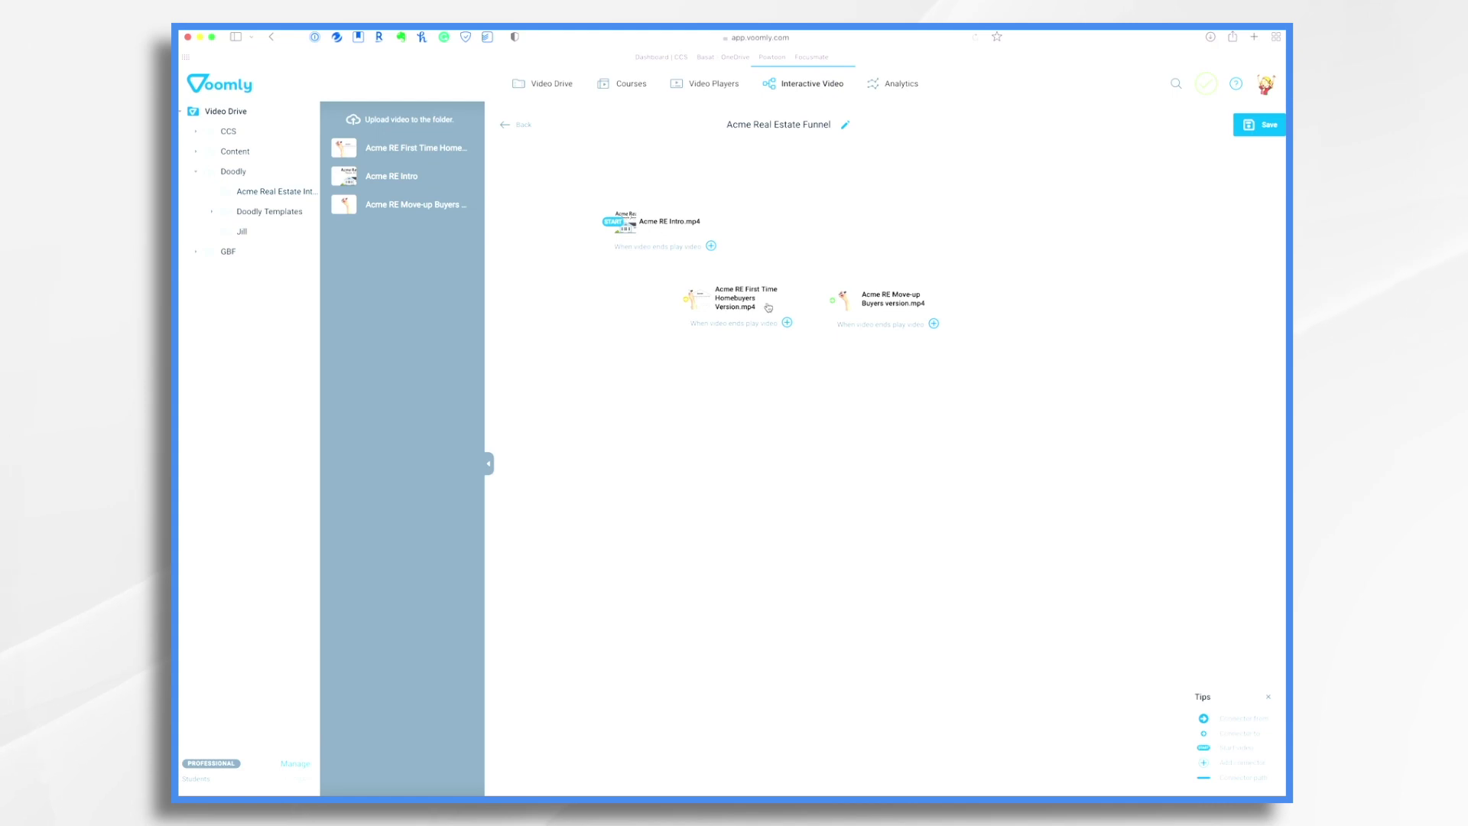
click(658, 229)
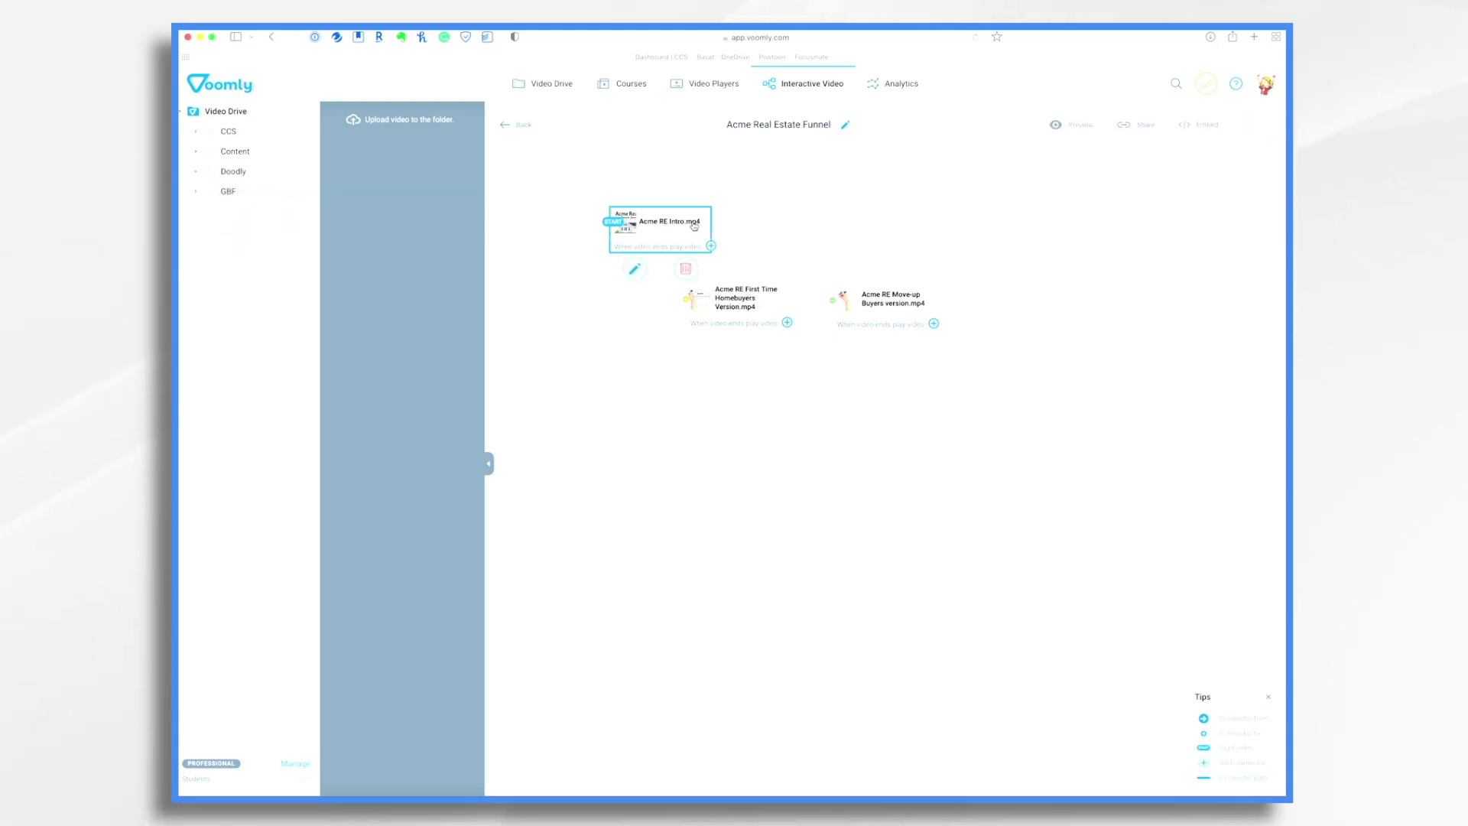
Set the First-time Homebuyer button to play the First Time Homebuyers video on click
click(635, 271)
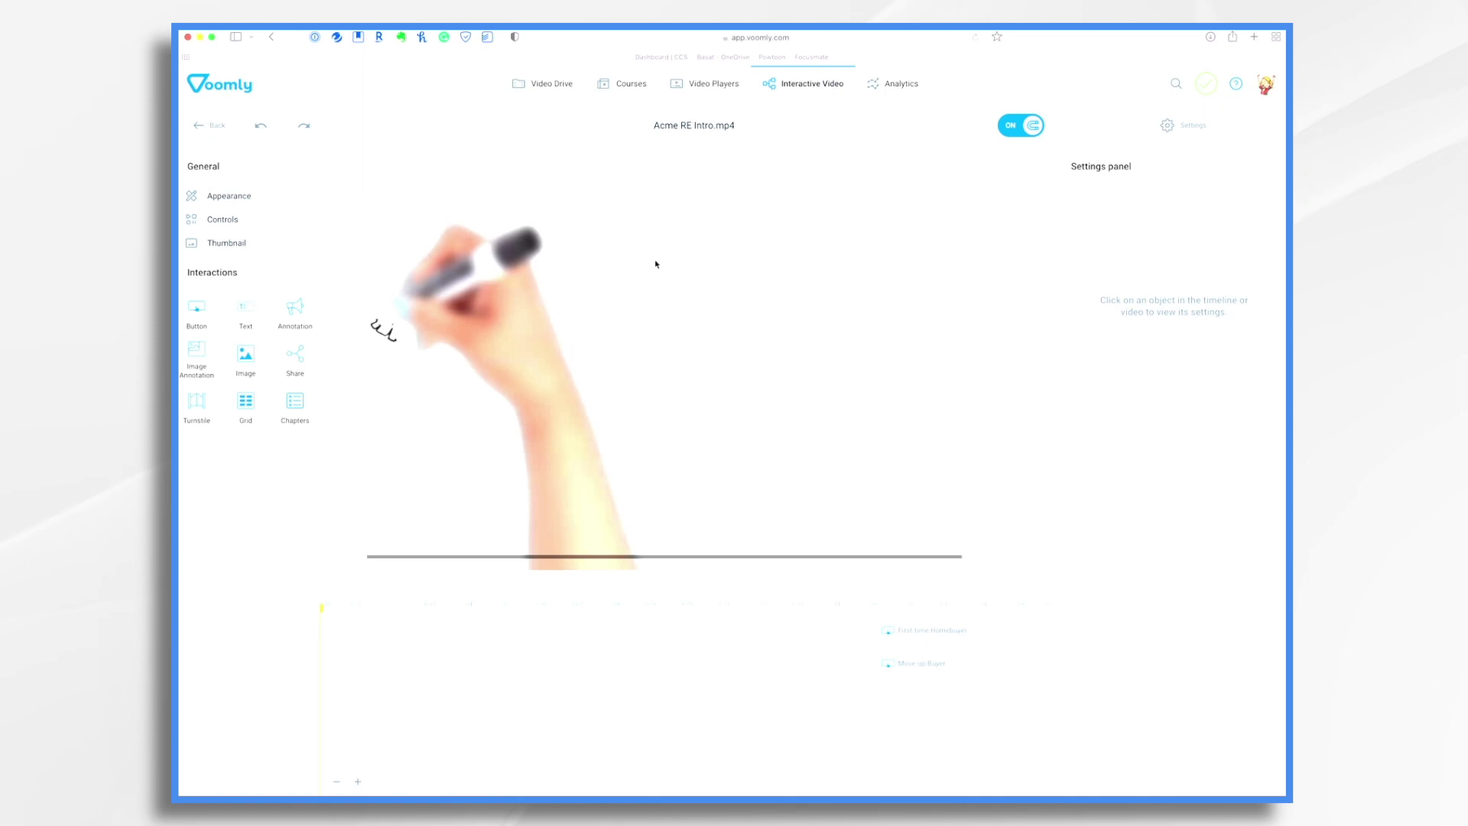
click(922, 633)
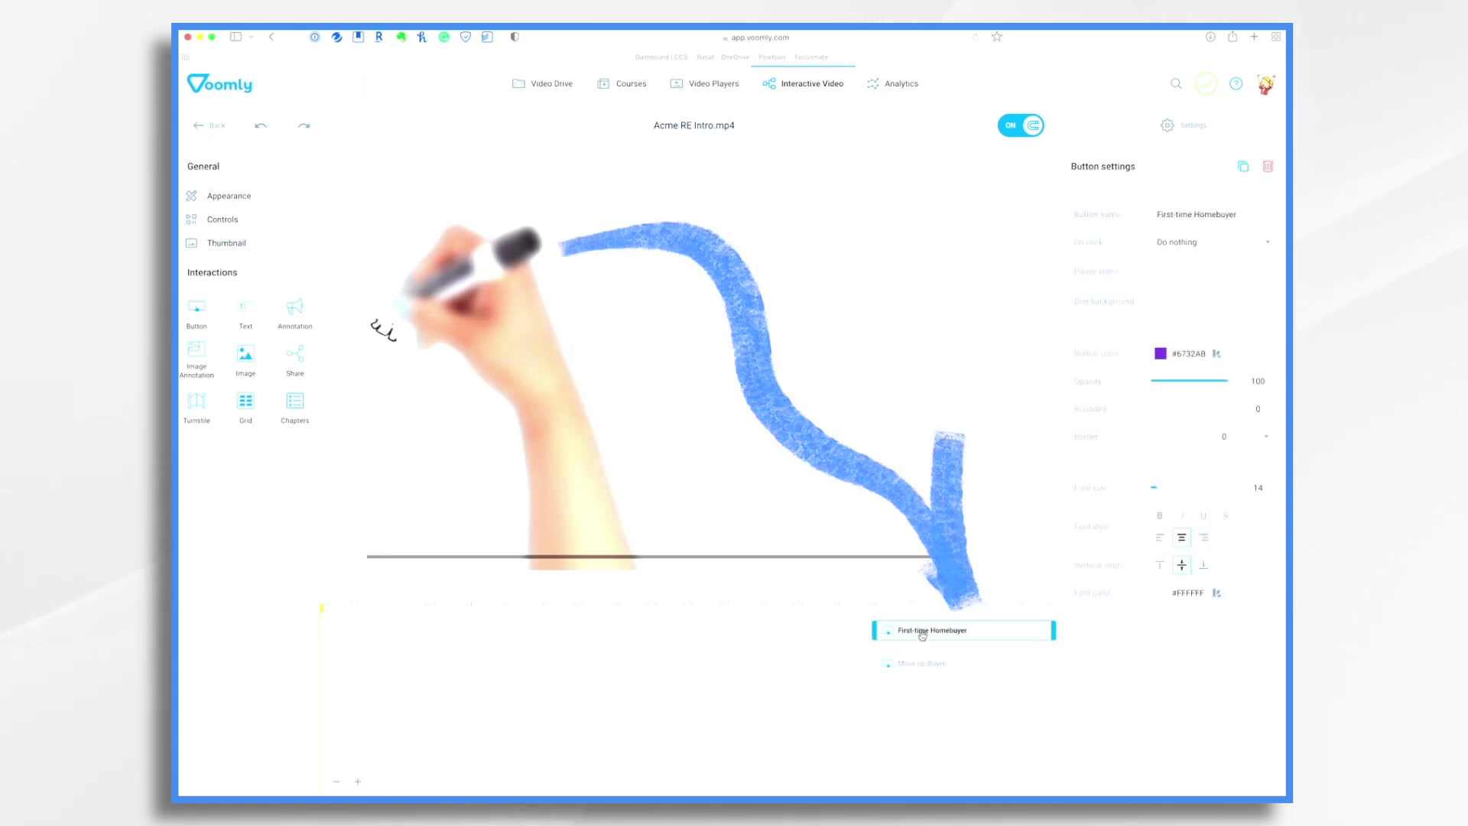
click(1255, 245)
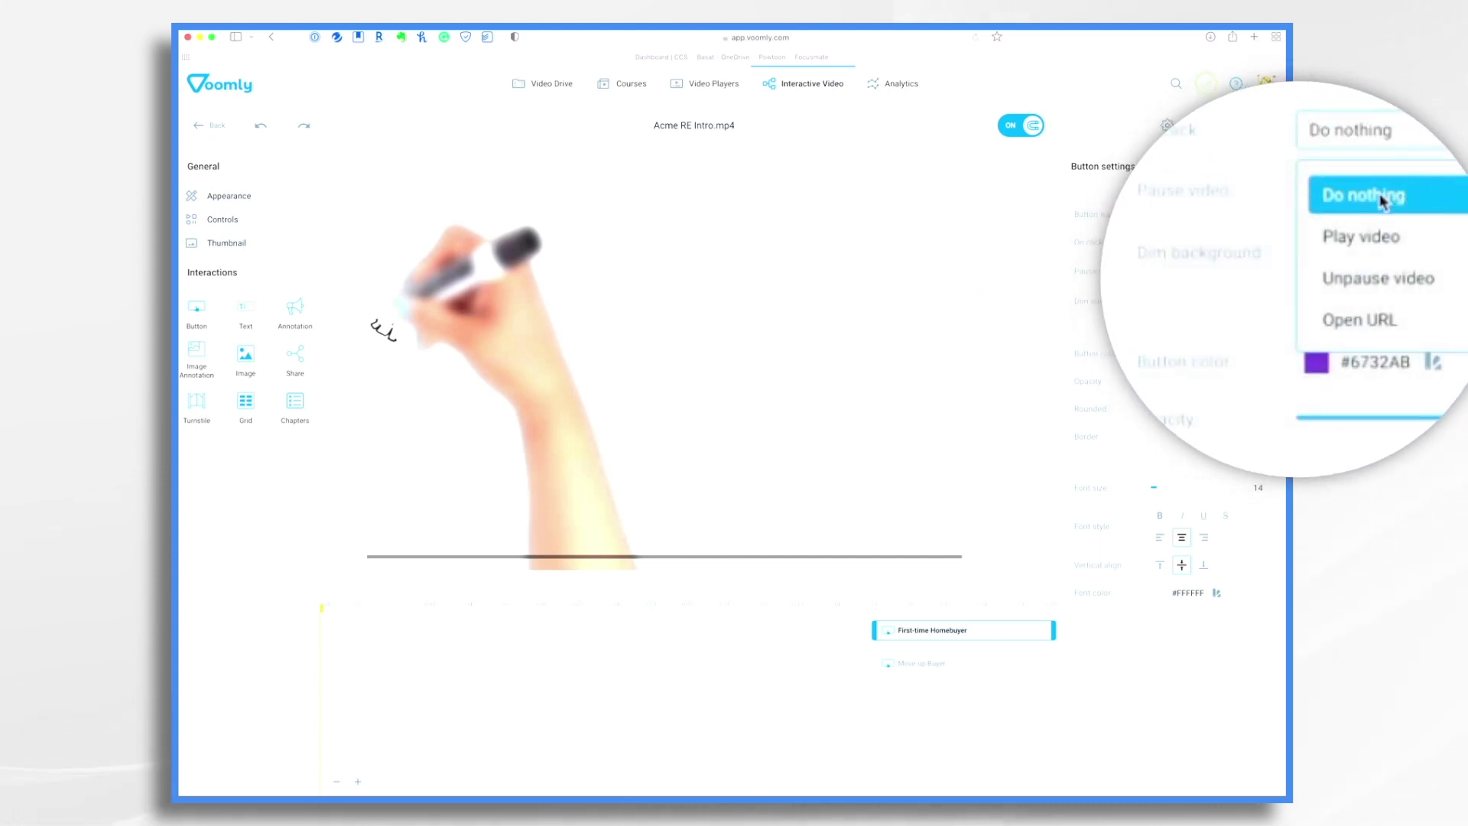
click(1382, 240)
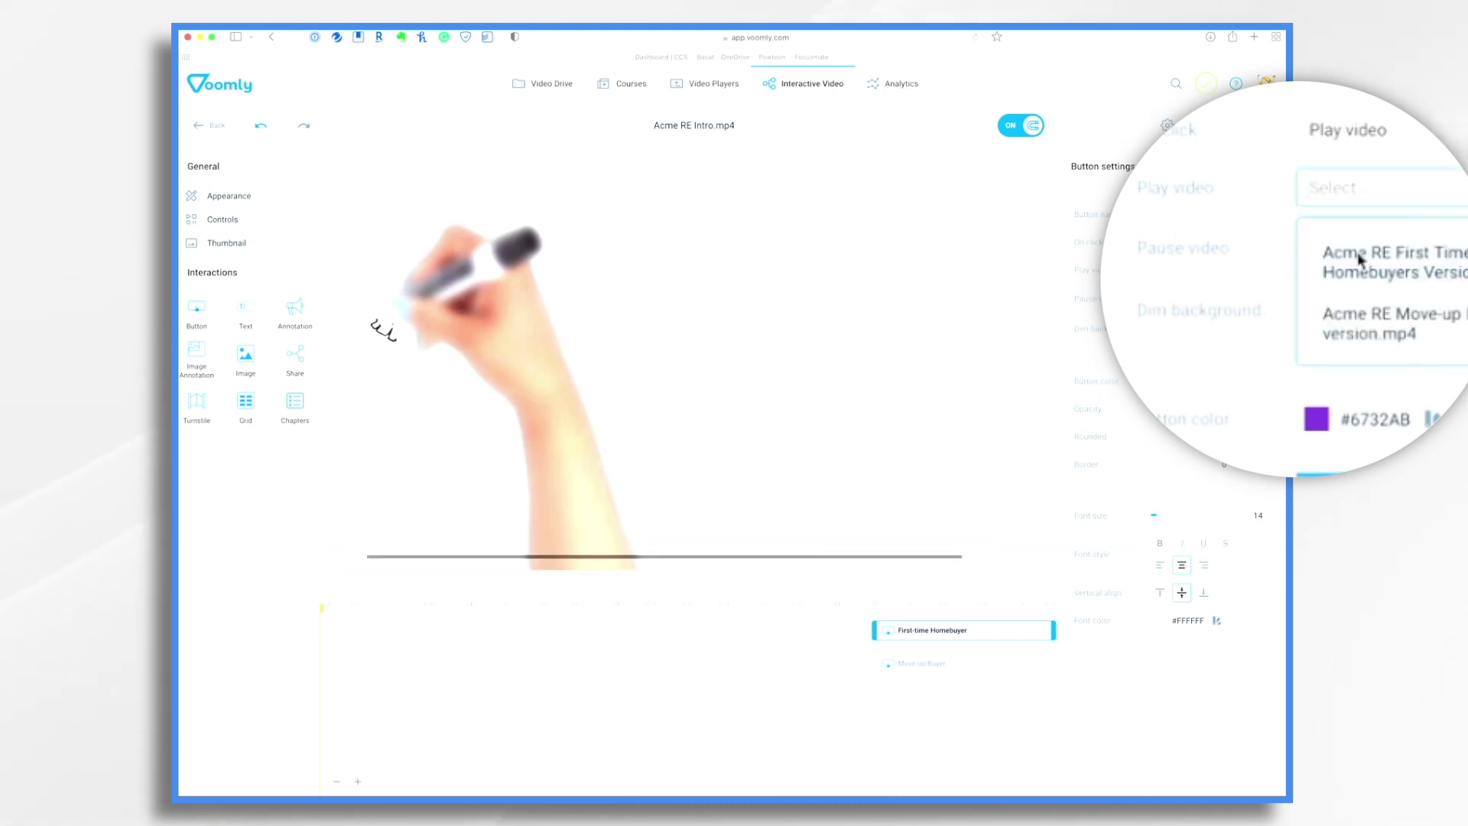
click(1426, 268)
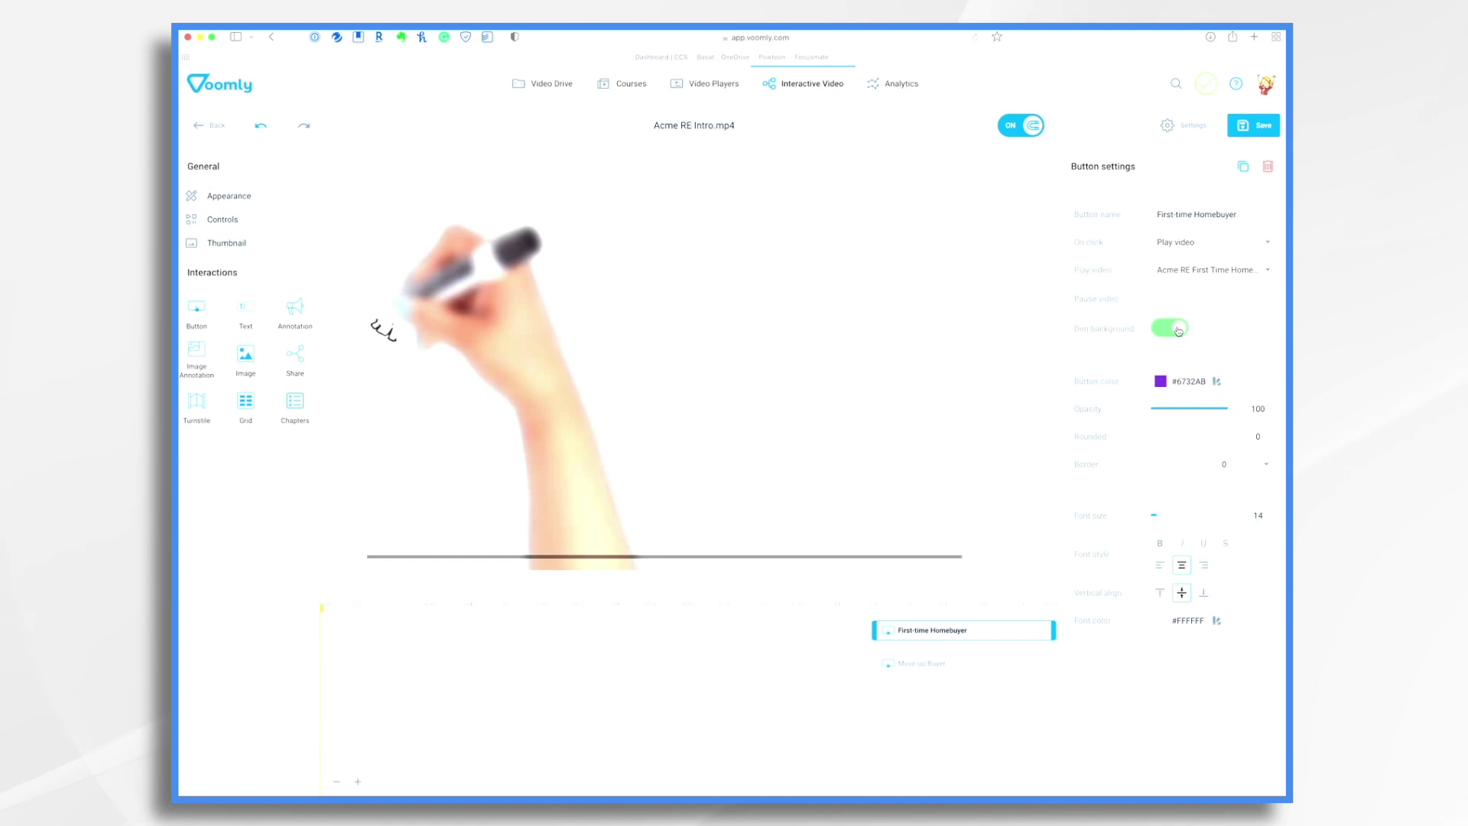
click(975, 665)
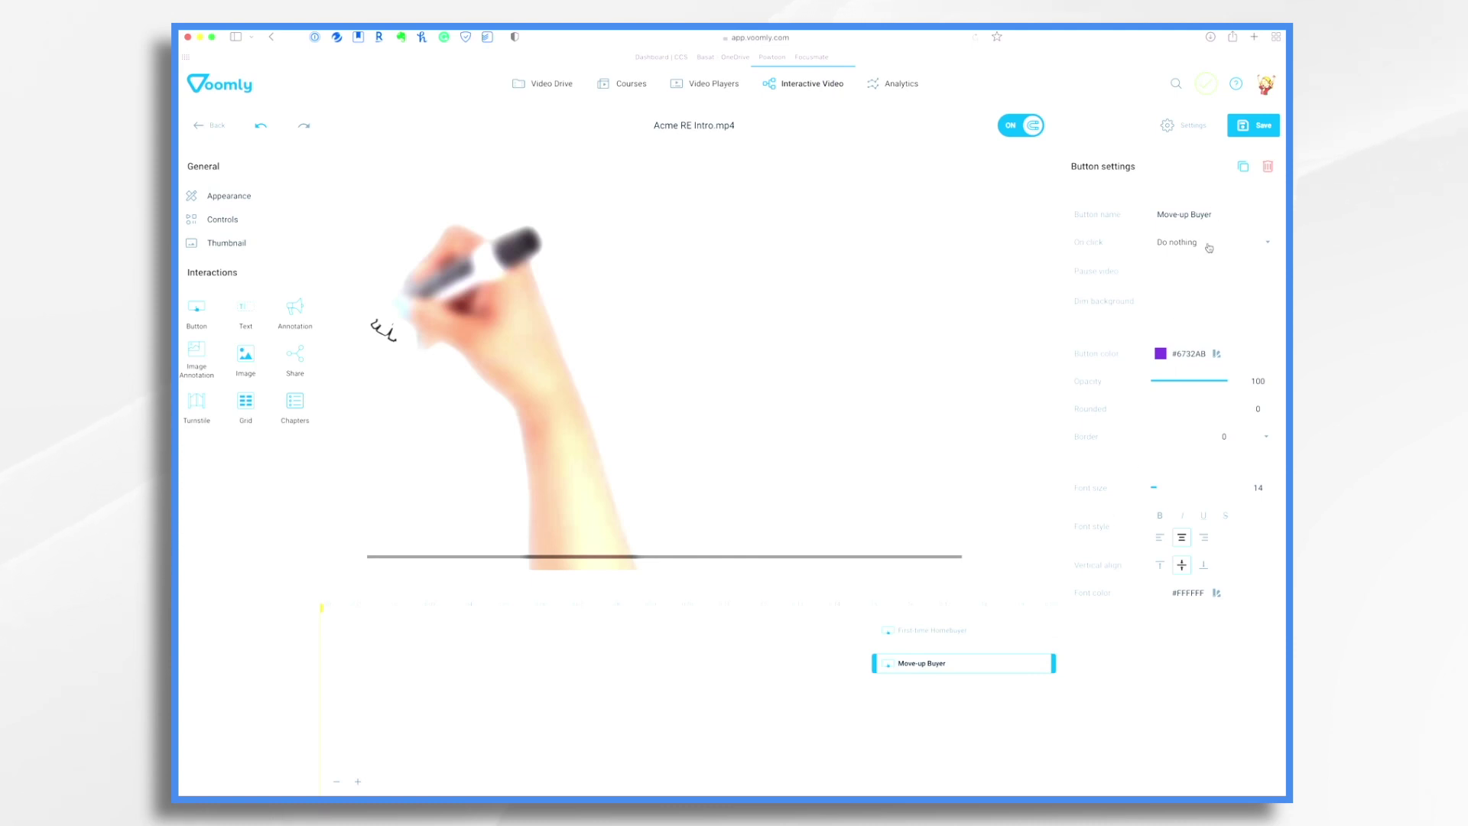
Make Move-up Buyer play Acme RE Move-up Buyers version.mp4 with dimmed background, and save
click(1264, 246)
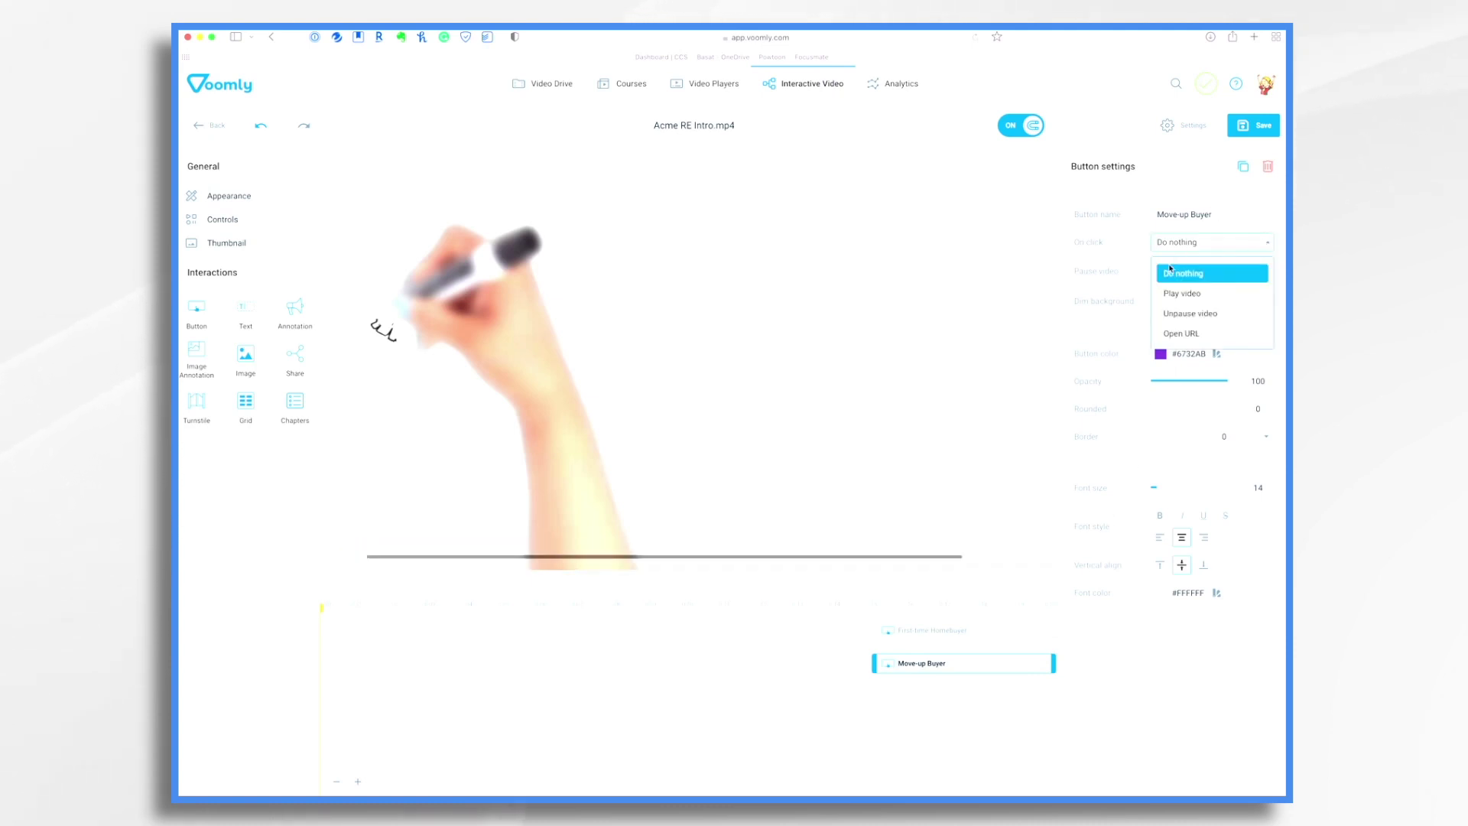
click(1175, 295)
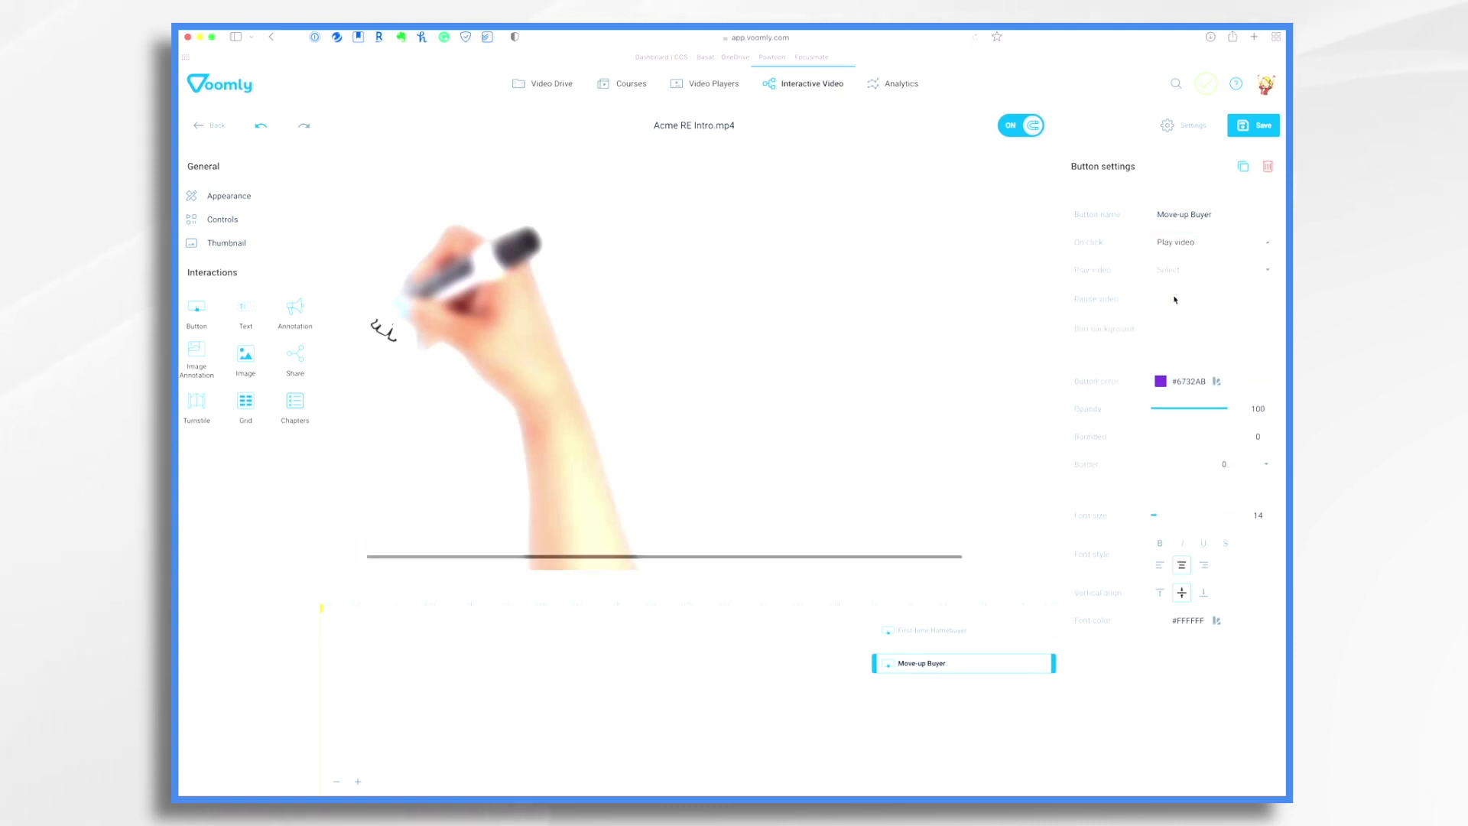
click(1216, 270)
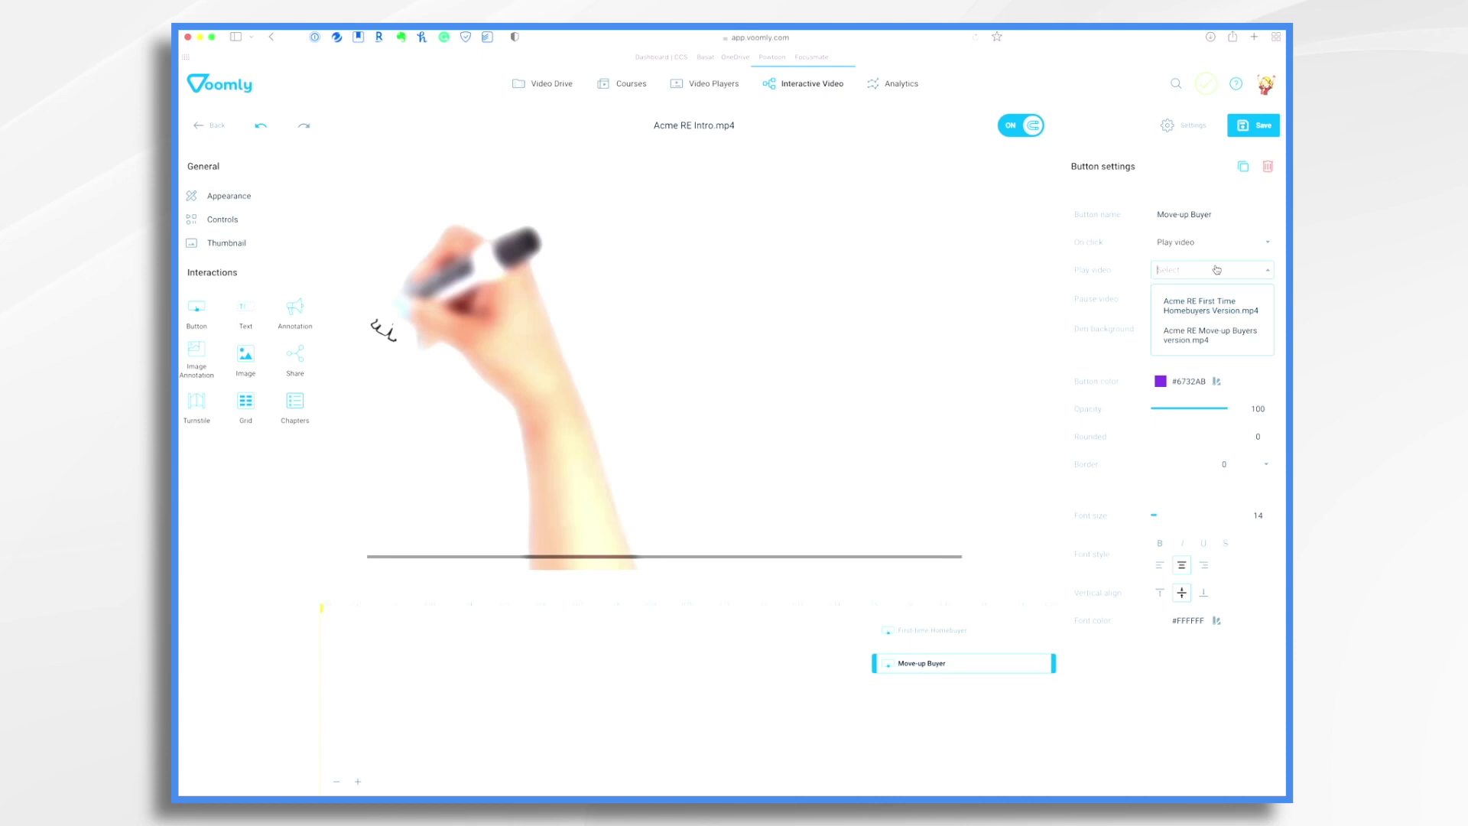
click(1181, 337)
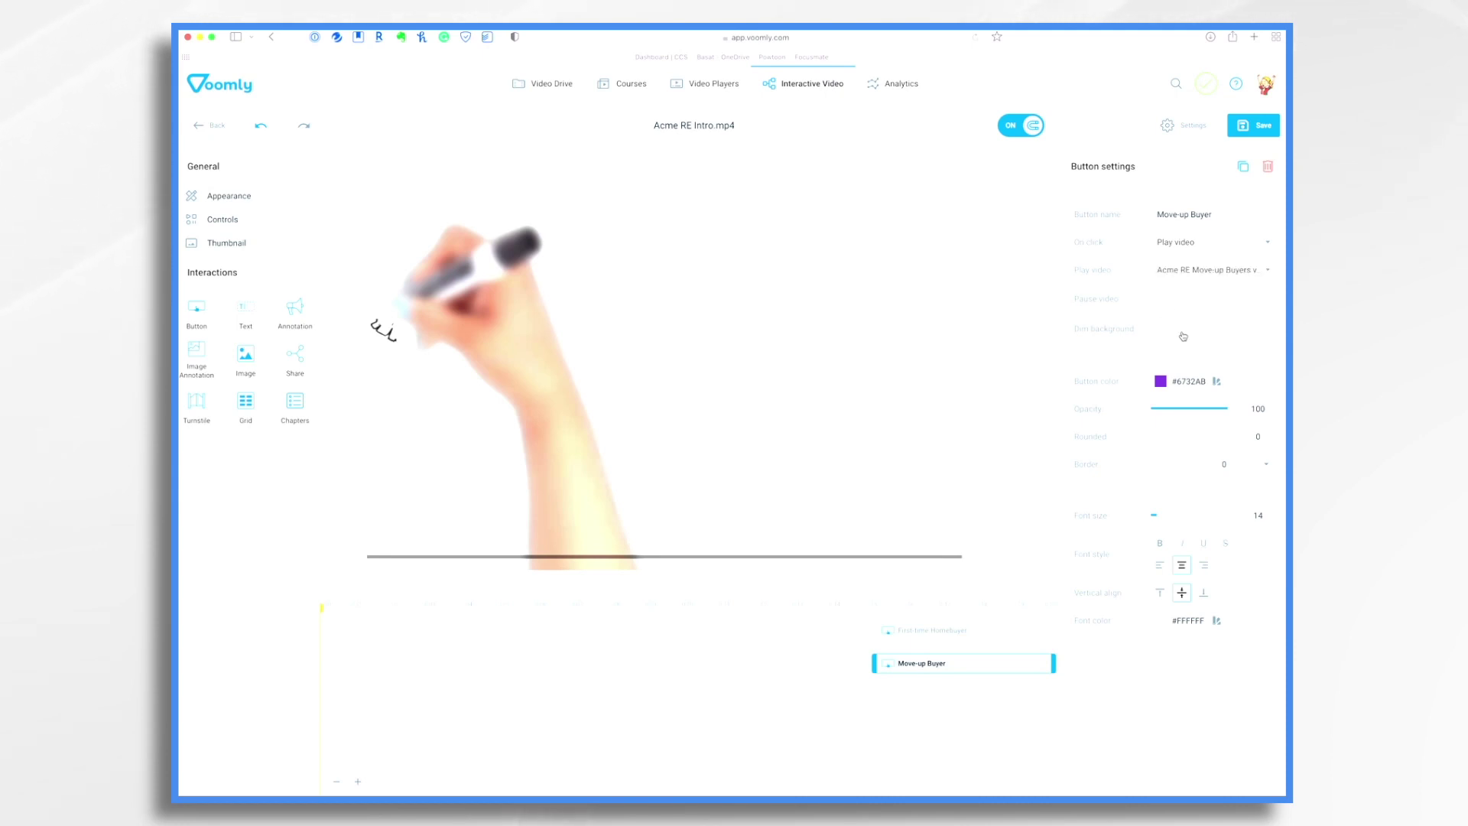
click(1182, 334)
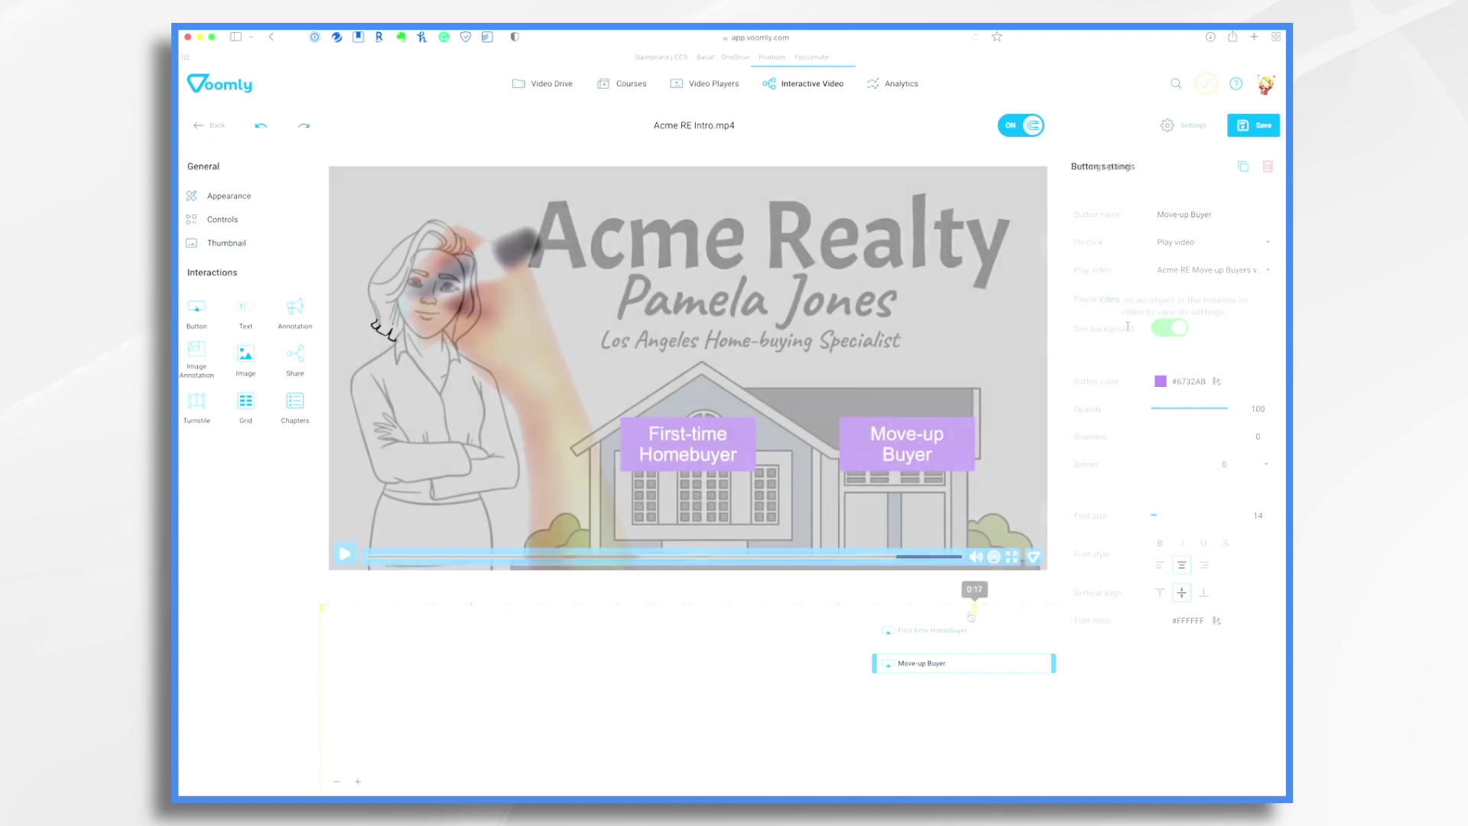
click(869, 612)
click(969, 612)
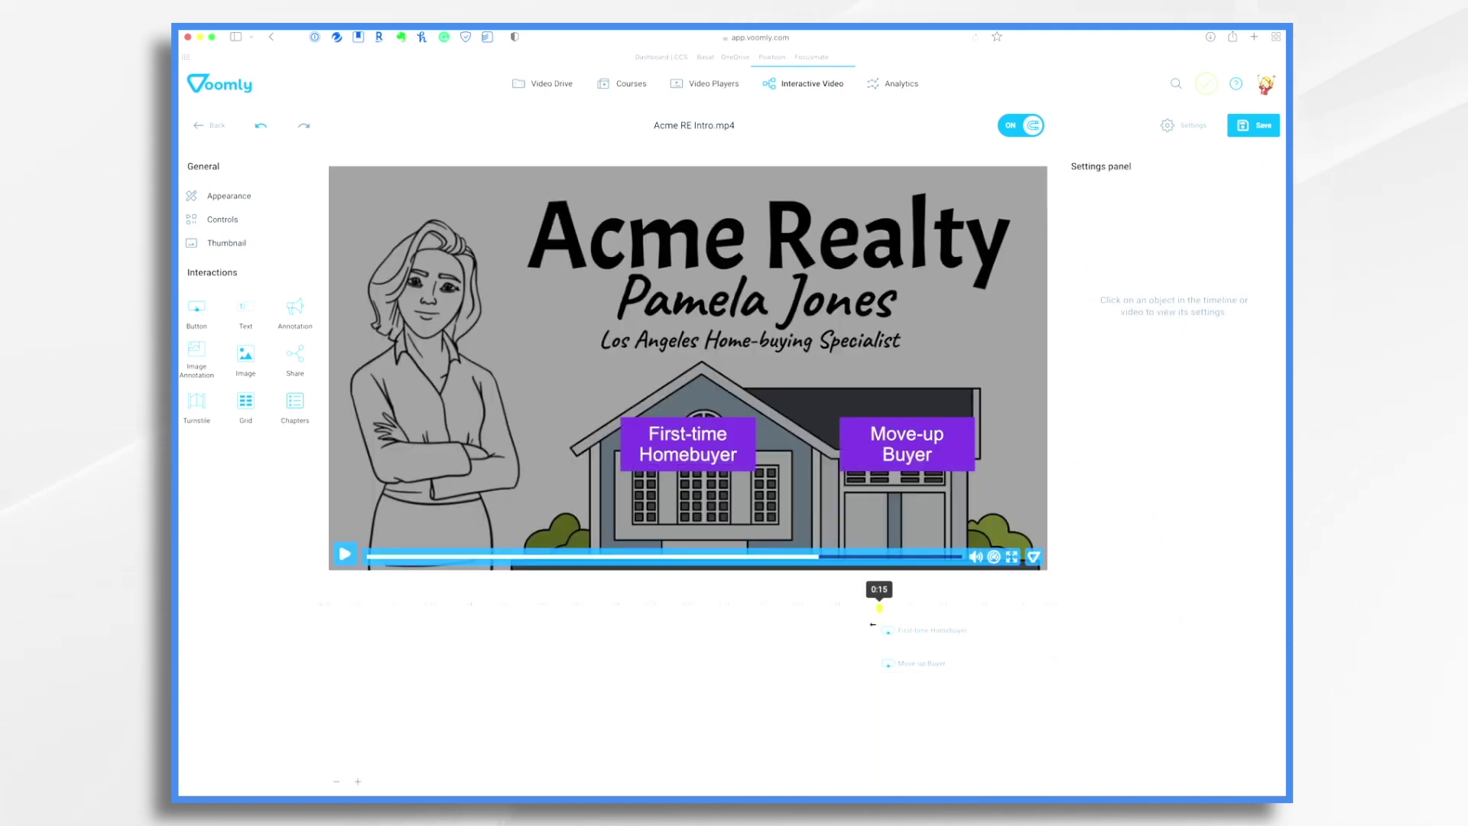
click(1263, 130)
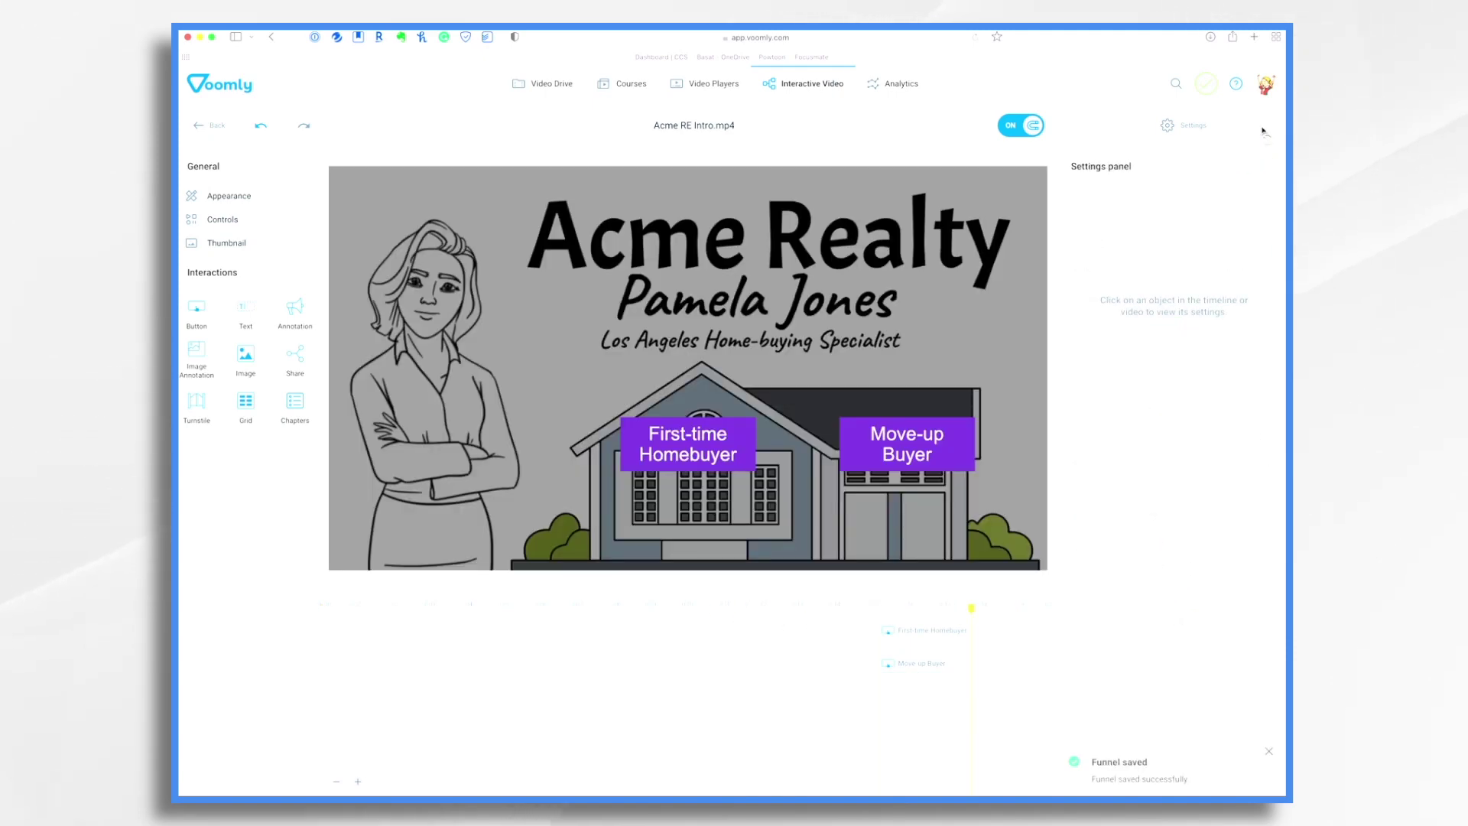
click(805, 85)
Place First Time Homebuyers upper right and Move-up Buyers below it, then save the funnel
click(348, 186)
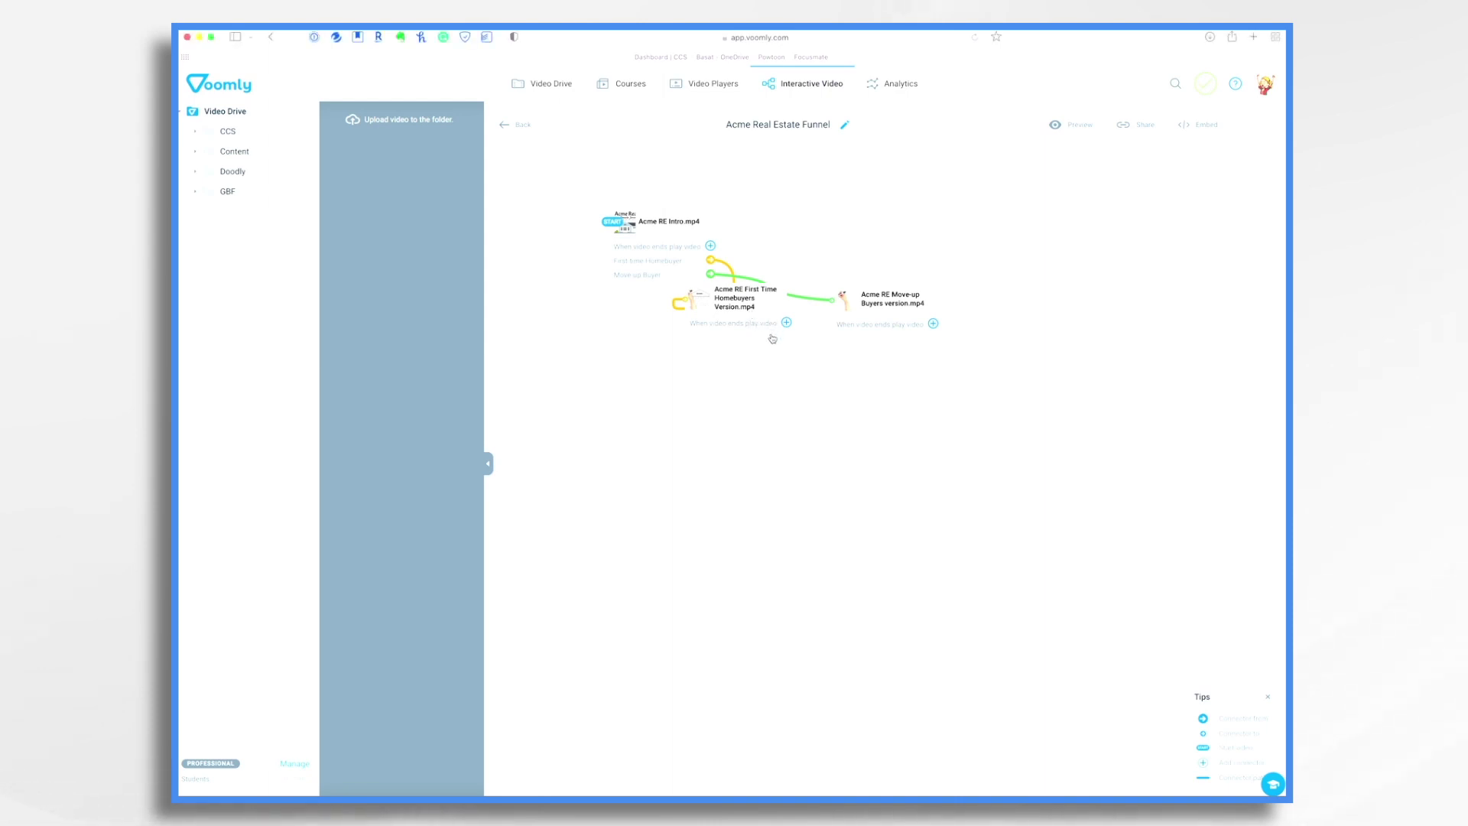
drag(772, 309, 771, 382)
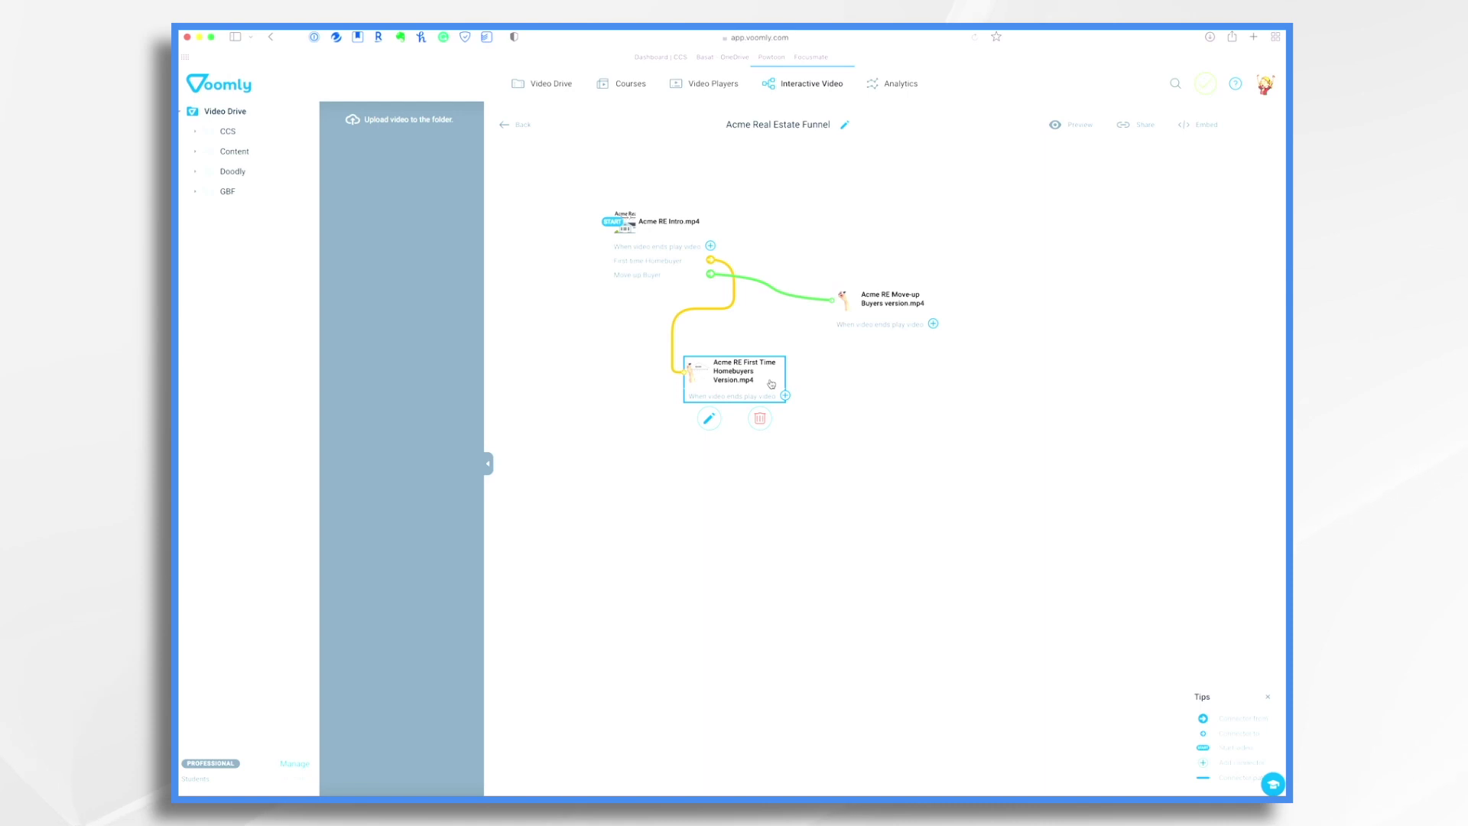
drag(865, 304, 936, 317)
drag(708, 386, 819, 227)
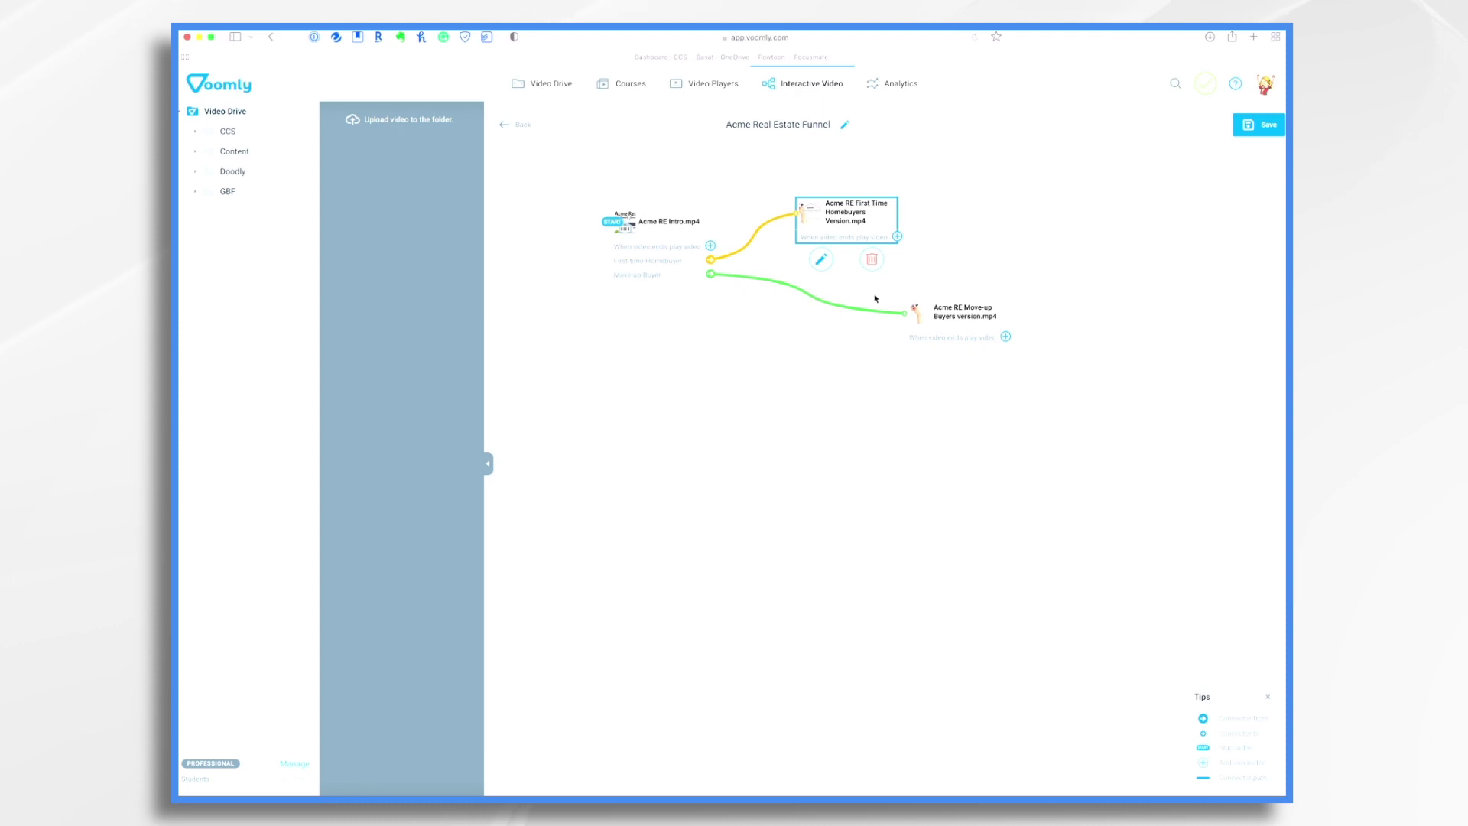
drag(976, 320, 884, 333)
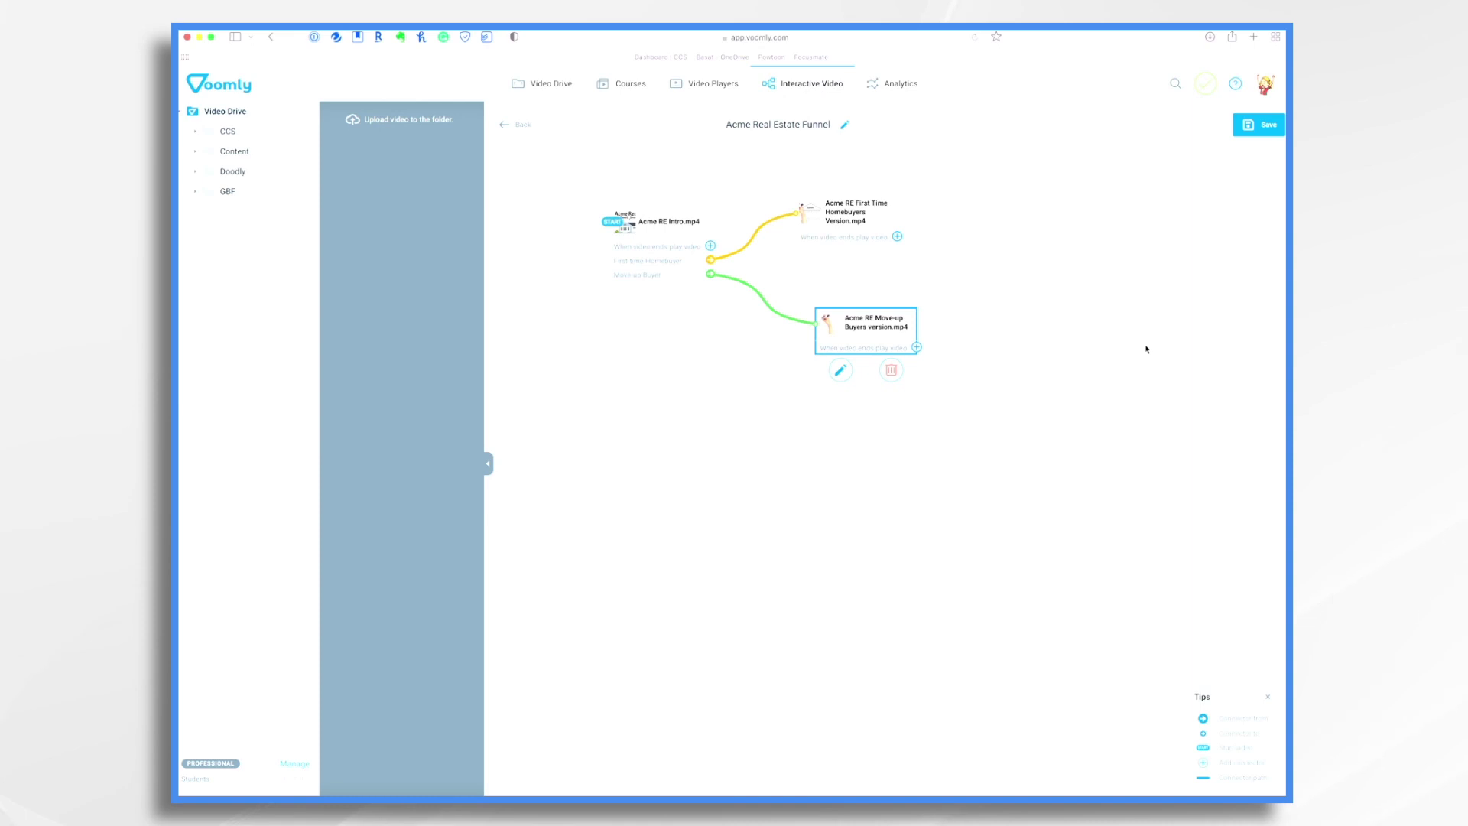
click(1266, 131)
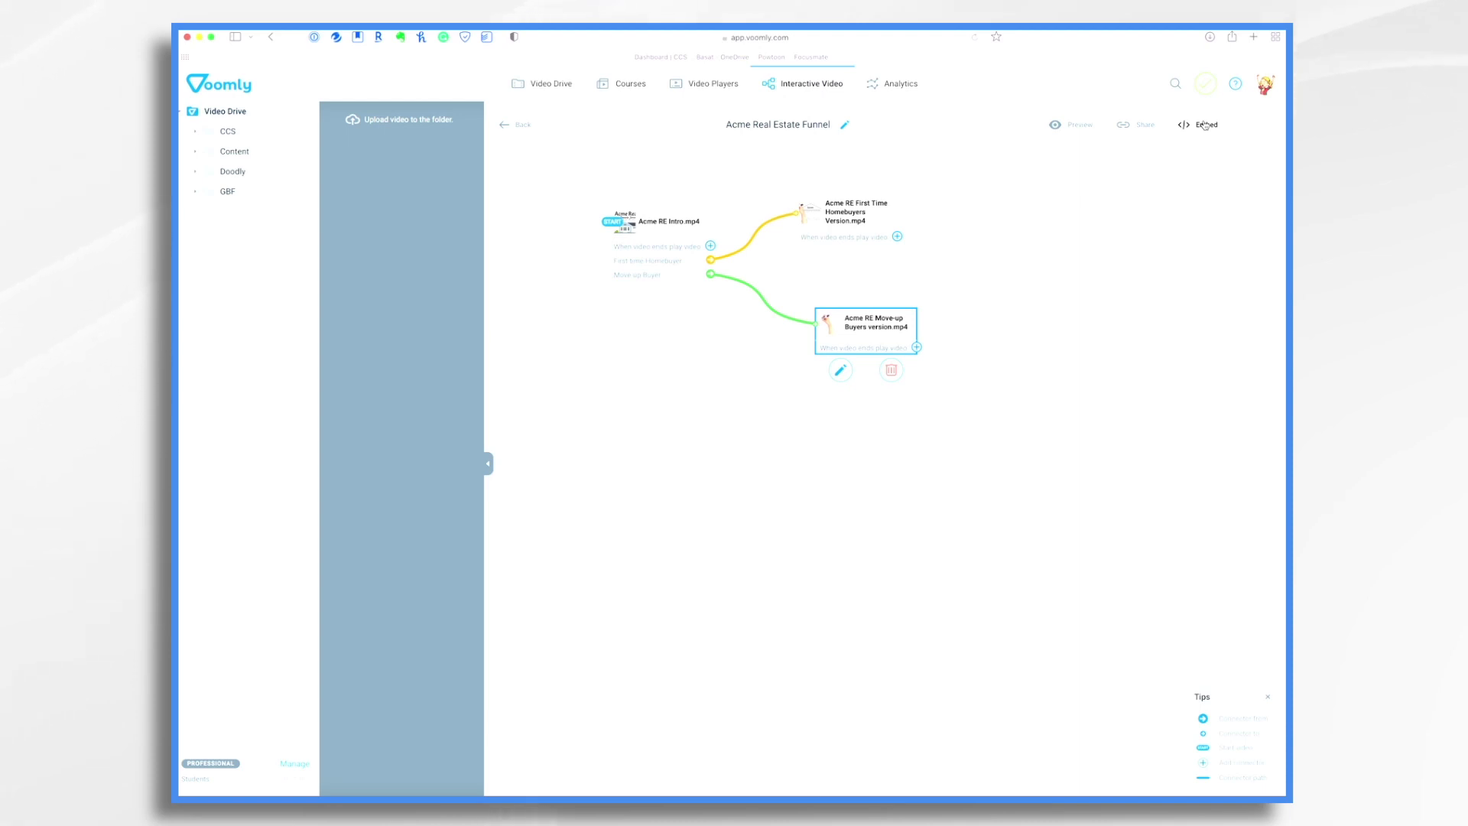
Copy the Acme Real Estate Funnel share link and switch to Google Chrome
click(1136, 127)
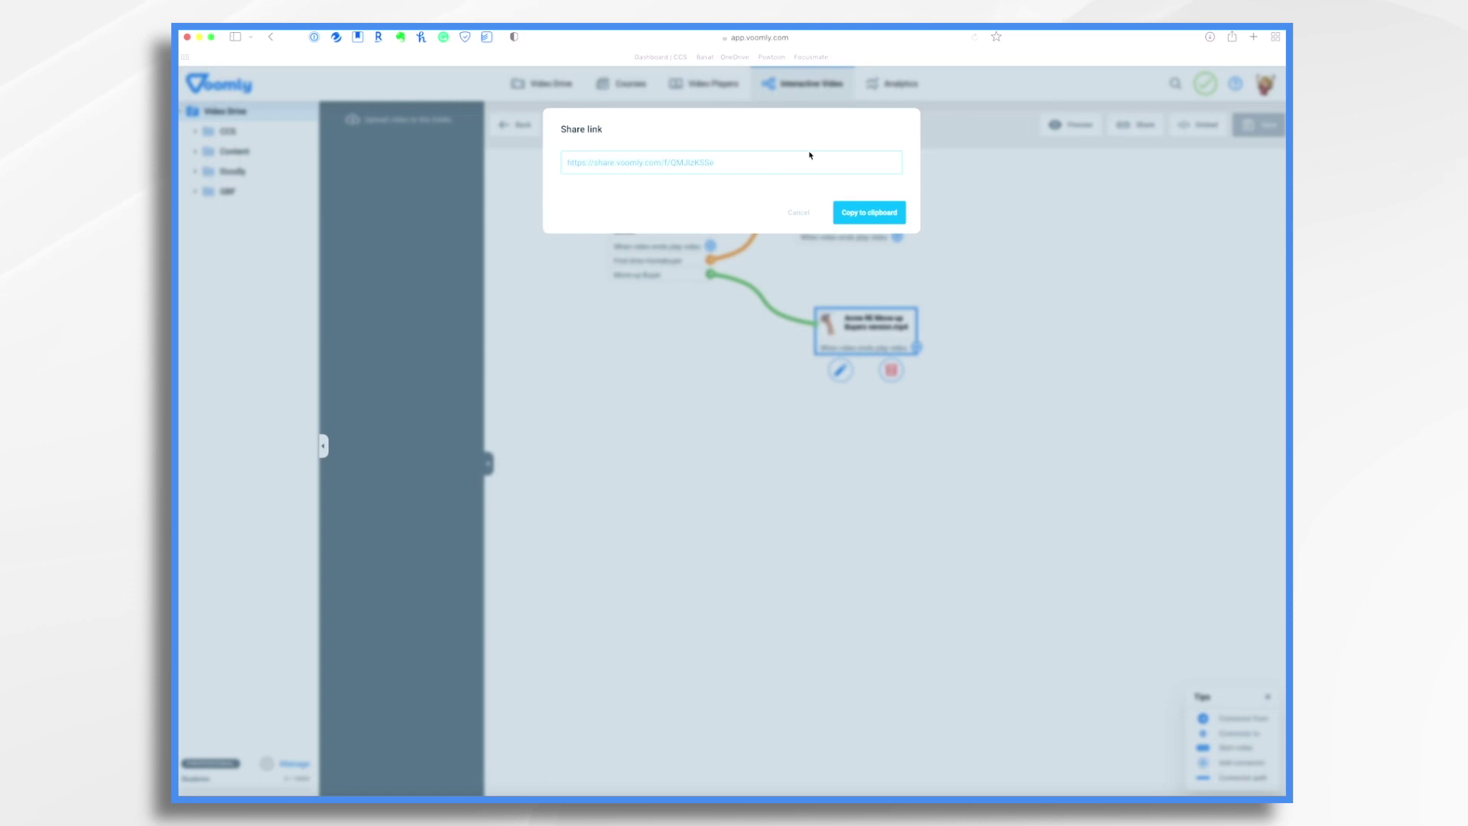
click(872, 215)
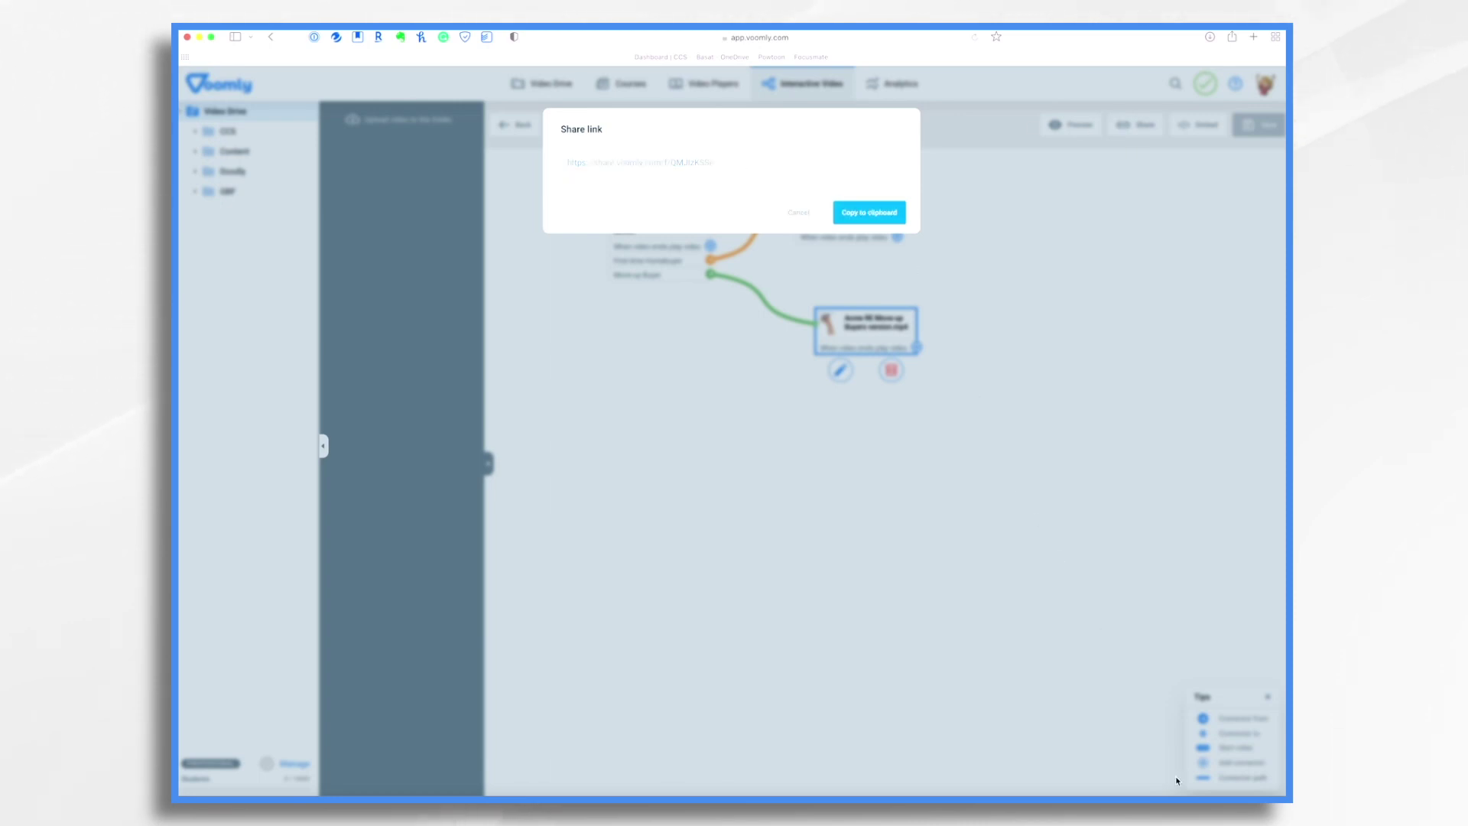
click(1120, 795)
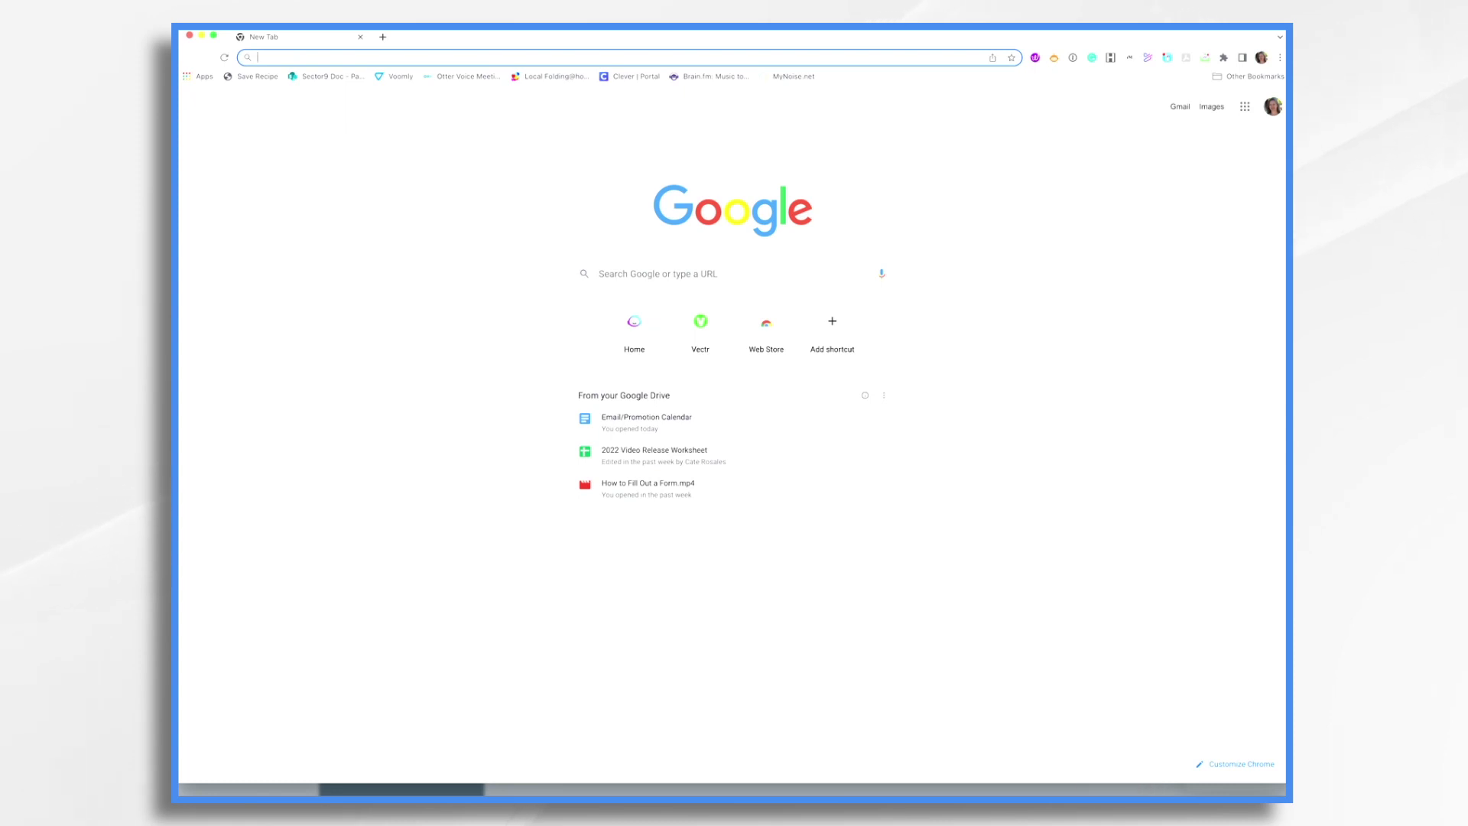
Load the share link, choose First-time Homebuyer, and confirm the first-time homebuyers video plays
key(super+v)
key(Return)
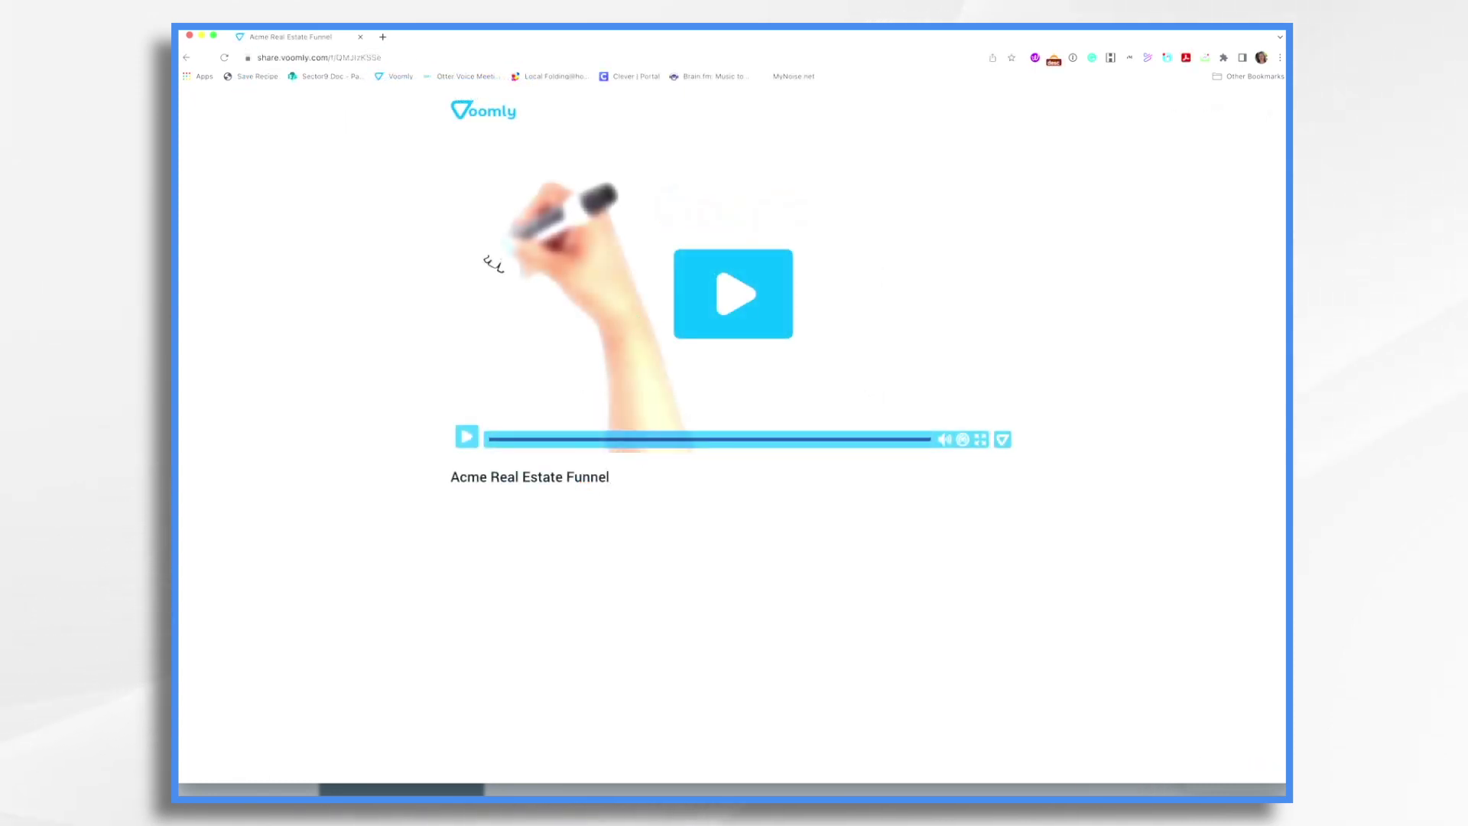
click(744, 309)
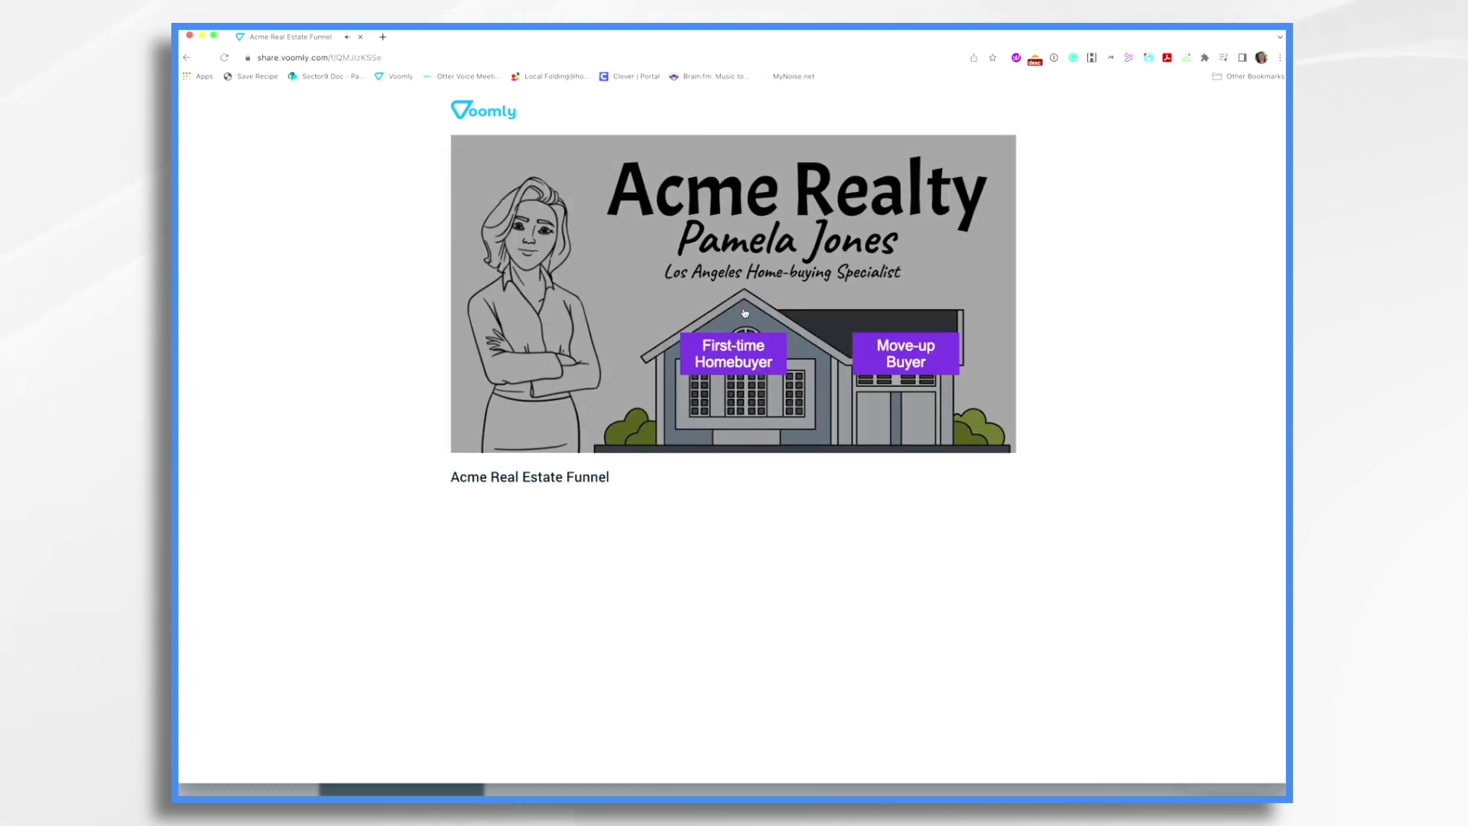
click(733, 364)
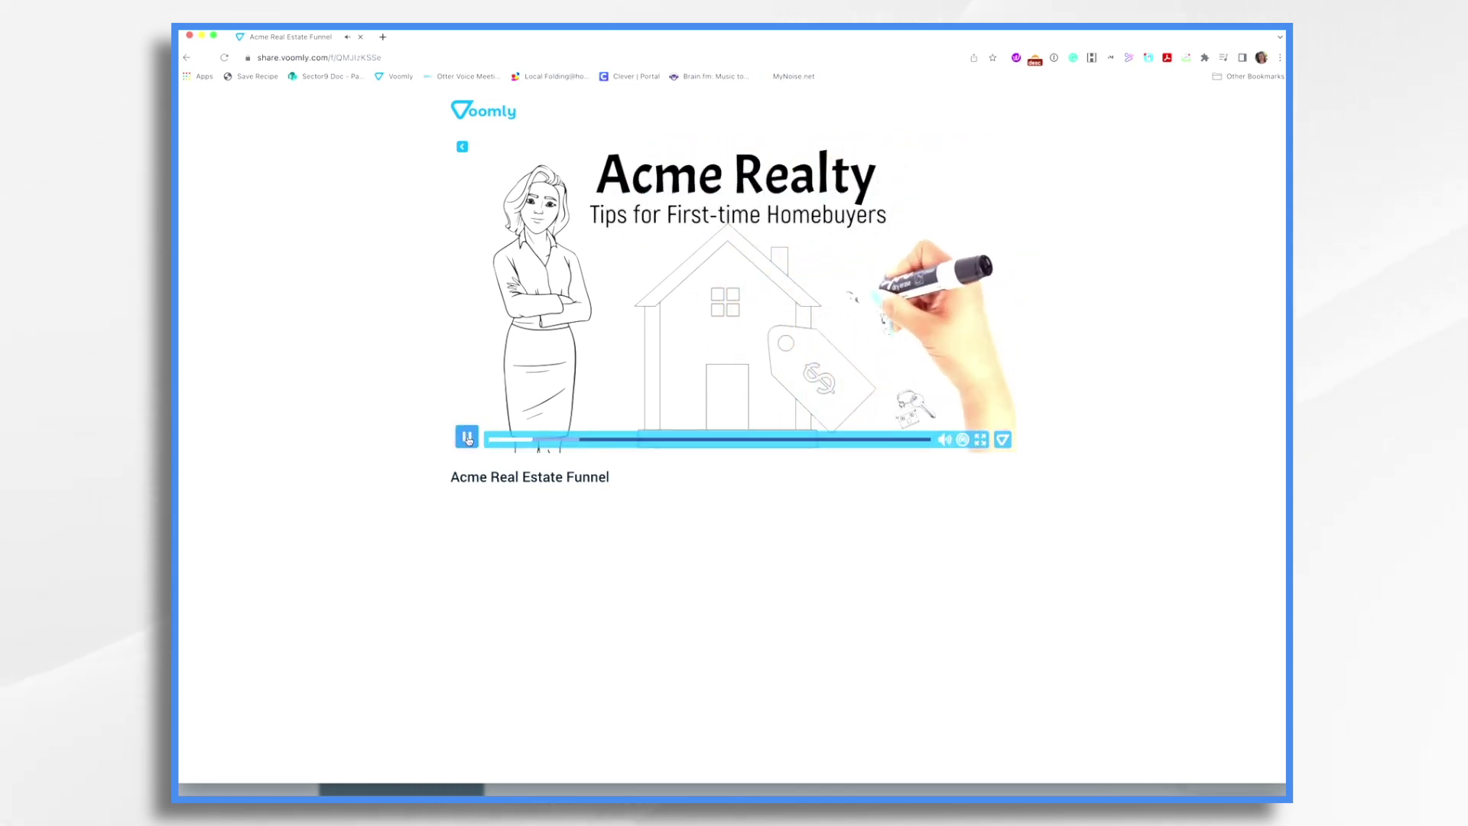
click(467, 438)
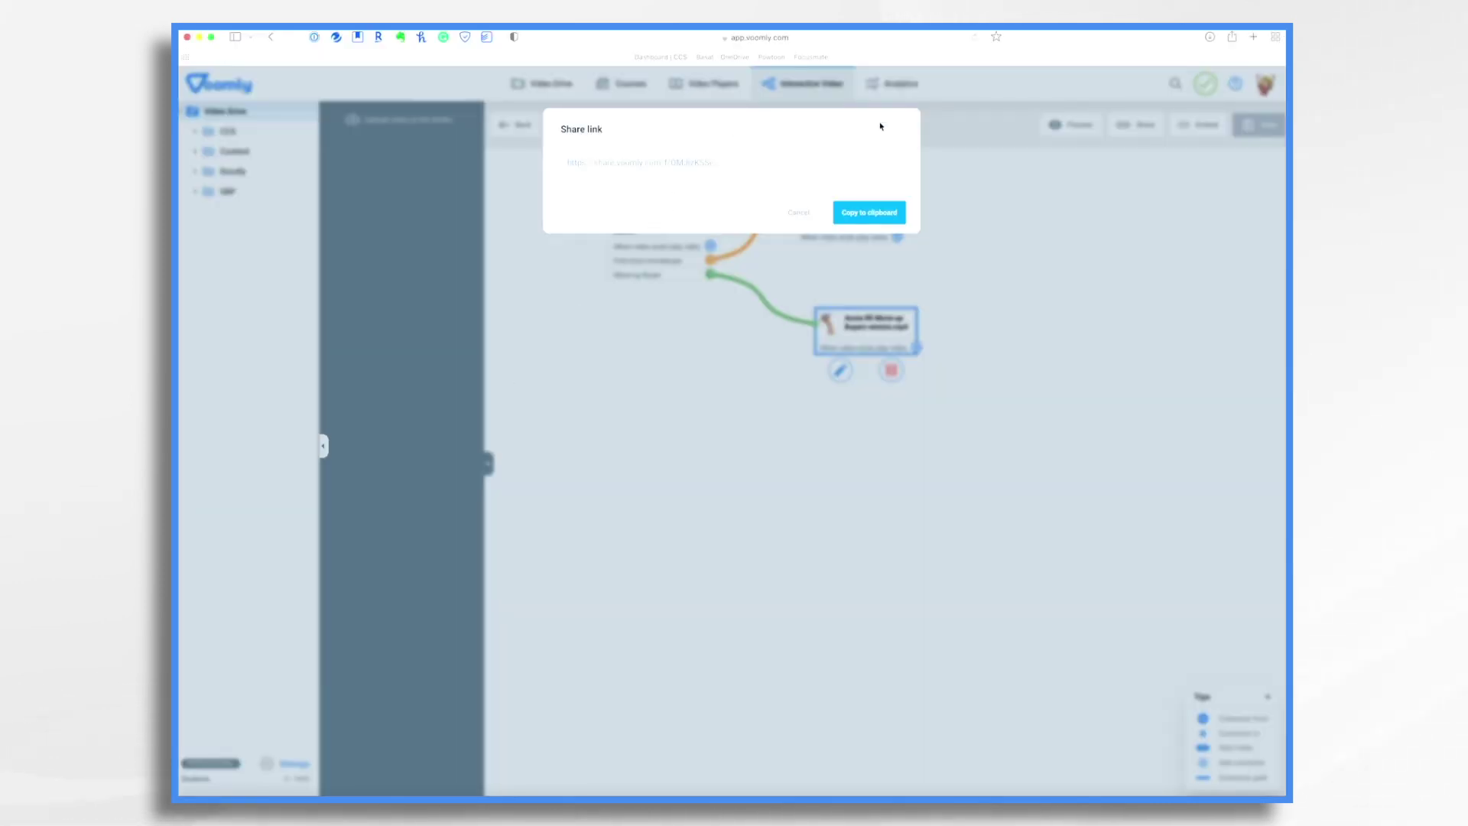
click(798, 212)
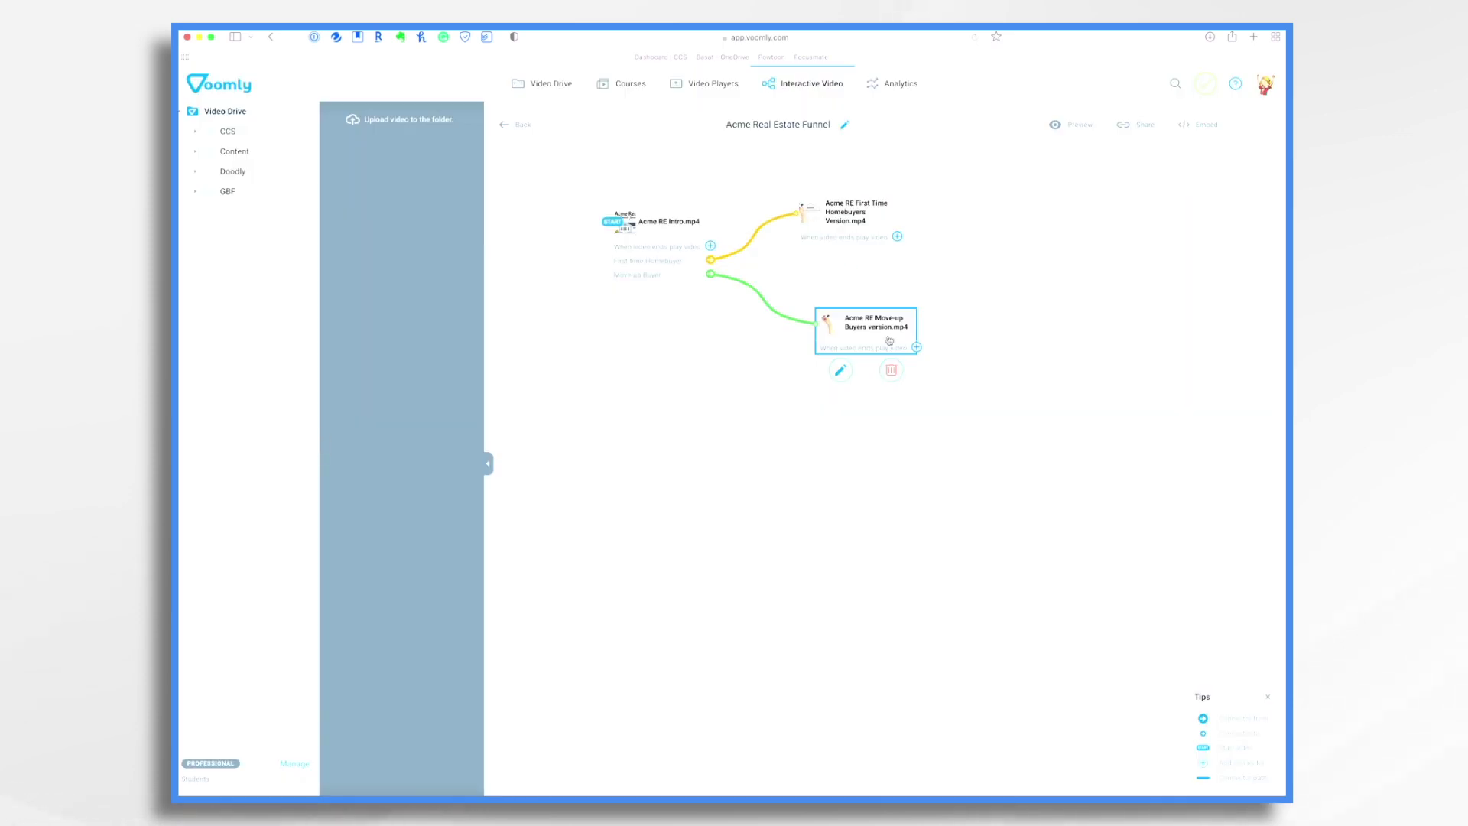